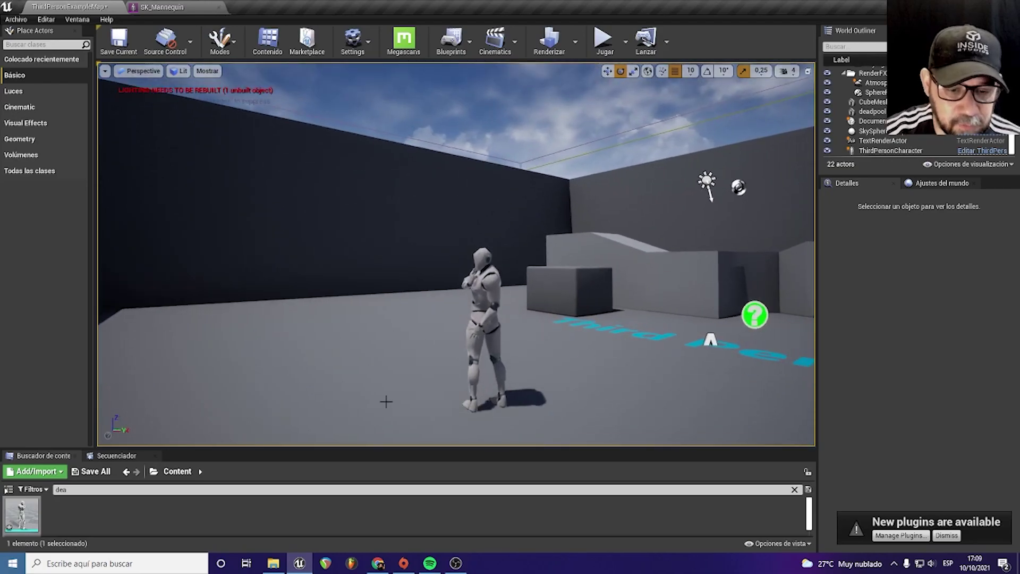
- Raise the splitter above the Content Browser so the asset panel shows taller beneath the viewport
{"action": "left_click_drag", "start_coordinate": [508, 449], "coordinate": [509, 402]}
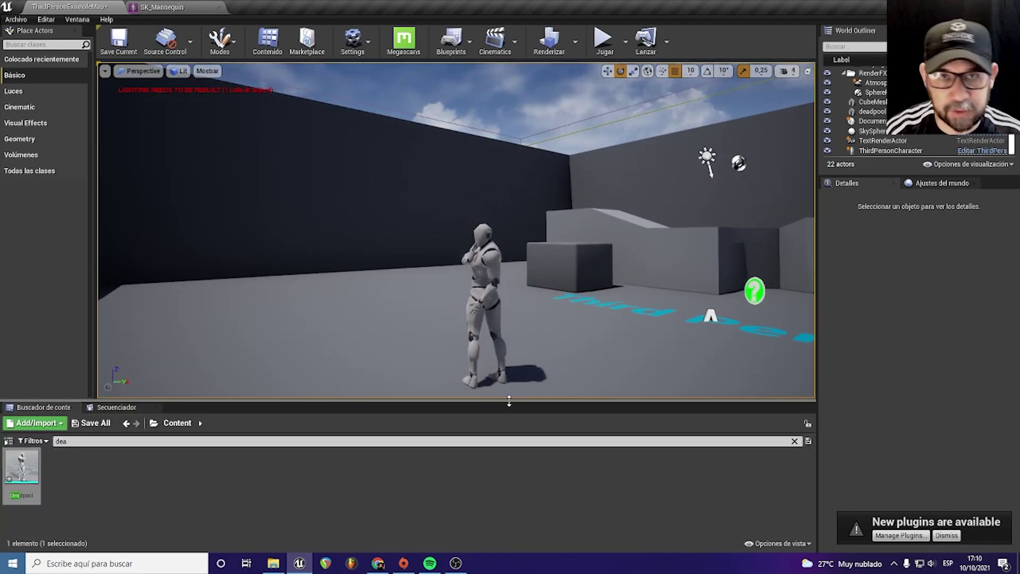
- Clear the 'dea' search and browse into the Mannequin > Character > Mesh folder
{"action": "left_click", "coordinate": [55, 441]}
{"action": "key", "text": "BackSpace"}
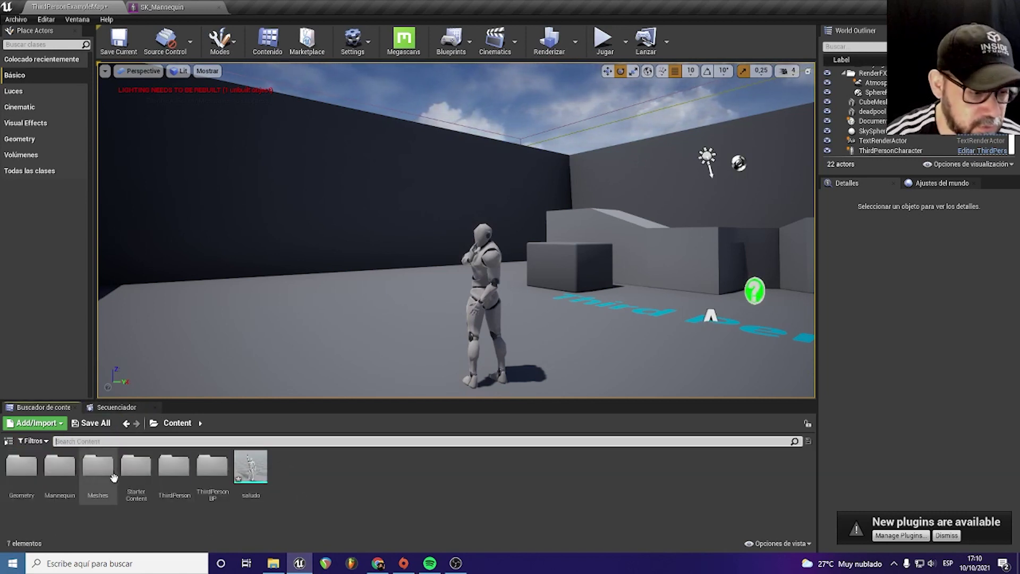
{"action": "left_click", "coordinate": [65, 469]}
{"action": "double_click", "coordinate": [65, 469]}
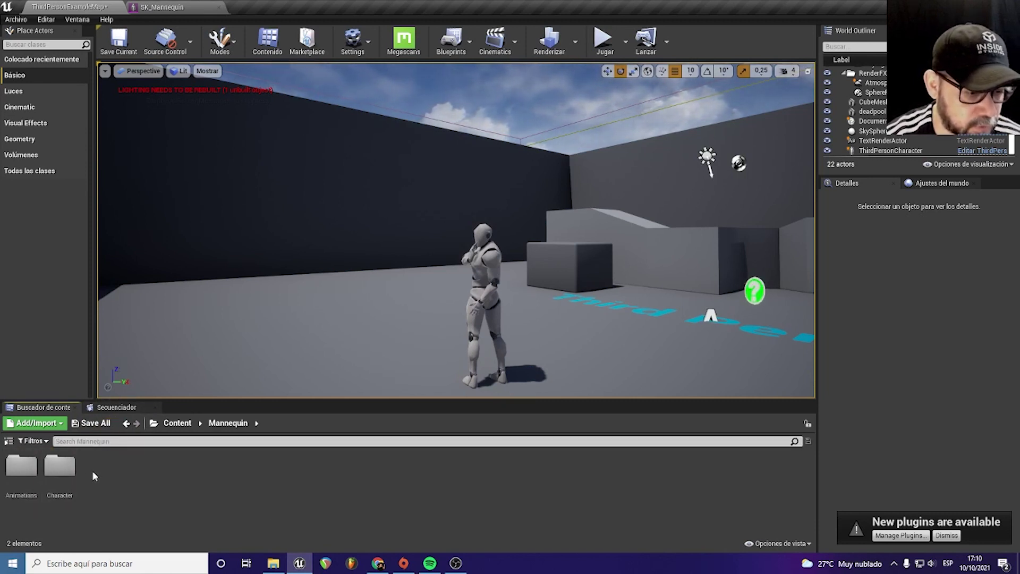
{"action": "double_click", "coordinate": [61, 467]}
{"action": "double_click", "coordinate": [60, 466]}
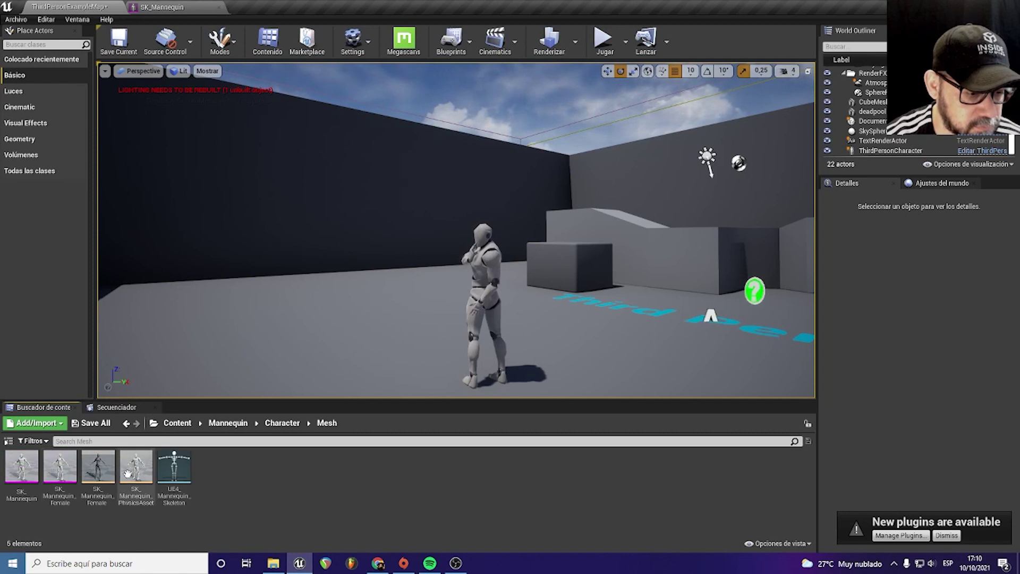
- Open SK_Mannequin, select spine_02, and check Asset Details before returning to the Skeleton Tree
{"action": "double_click", "coordinate": [16, 471]}
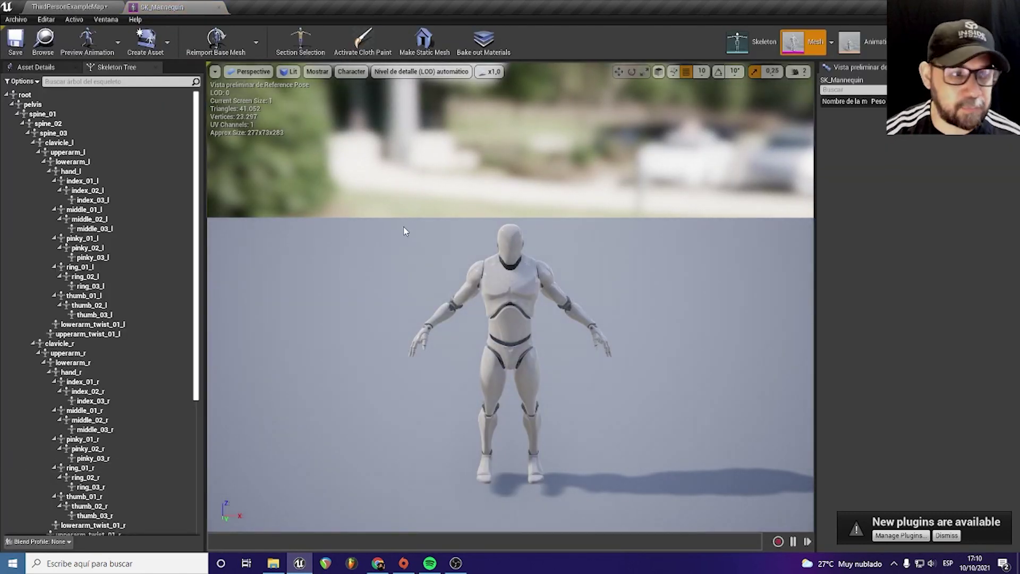
{"action": "left_click", "coordinate": [514, 279]}
{"action": "mouse_move", "coordinate": [588, 321]}
{"action": "left_mouse_down", "text": "alt"}
{"action": "mouse_move", "coordinate": [563, 340]}
{"action": "mouse_move", "coordinate": [605, 300]}
{"action": "left_mouse_up", "text": "alt"}
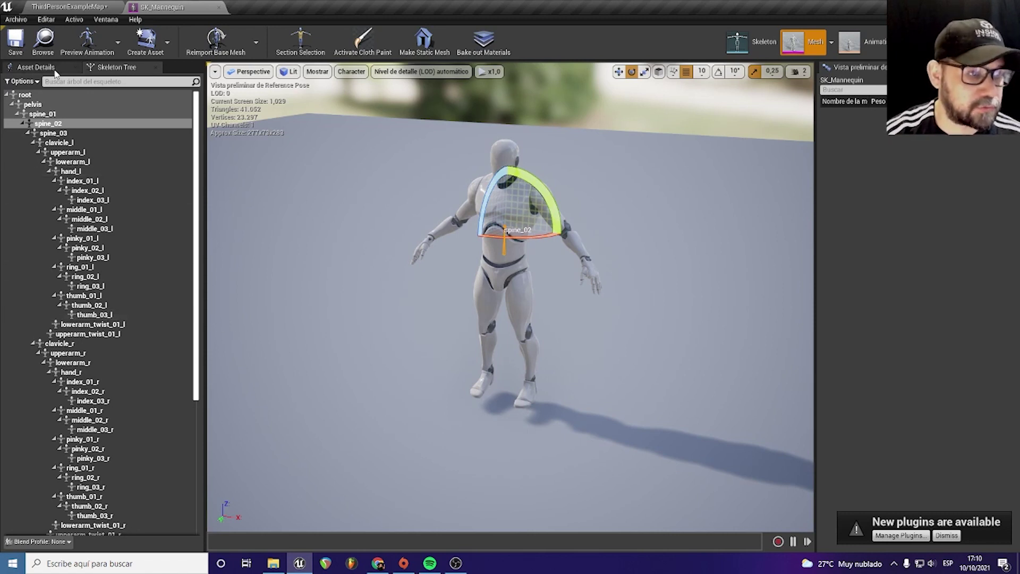
{"action": "left_click", "coordinate": [35, 67]}
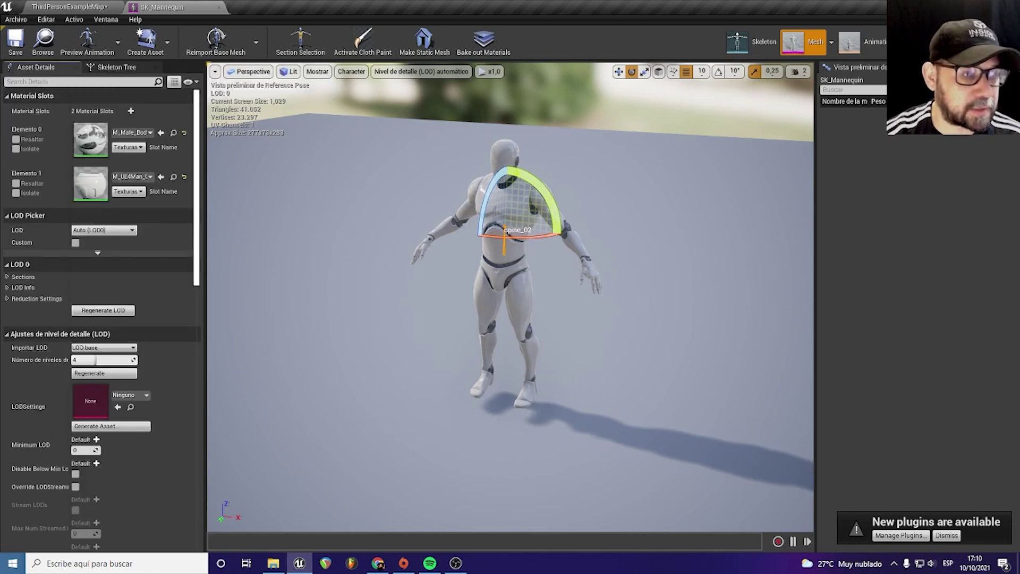
{"action": "left_click", "coordinate": [119, 70]}
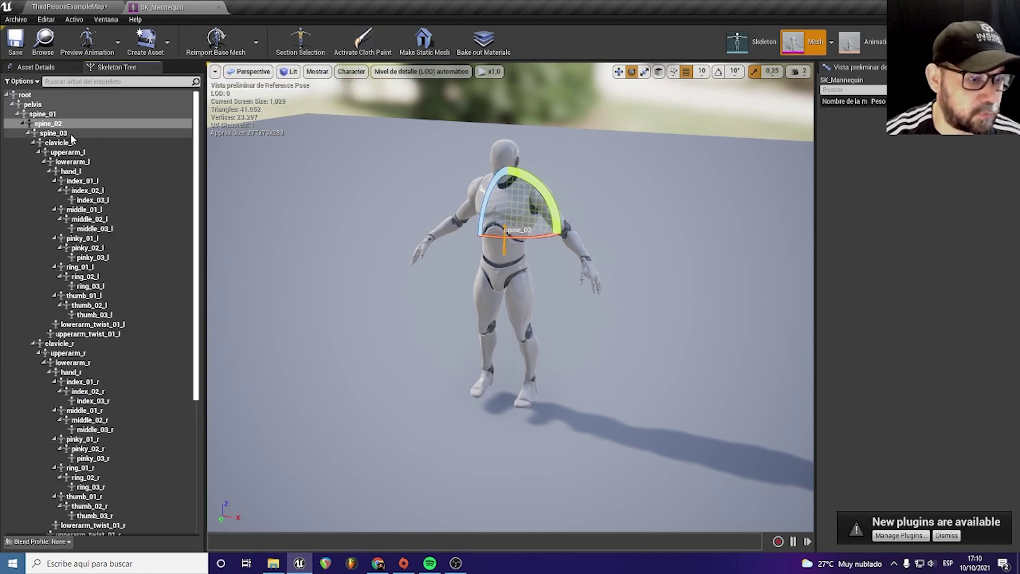
- Frame the view on thigh_l, then reselect spine_02 and move in closer to the mannequin
{"action": "left_click", "coordinate": [510, 272]}
{"action": "key", "text": "f"}
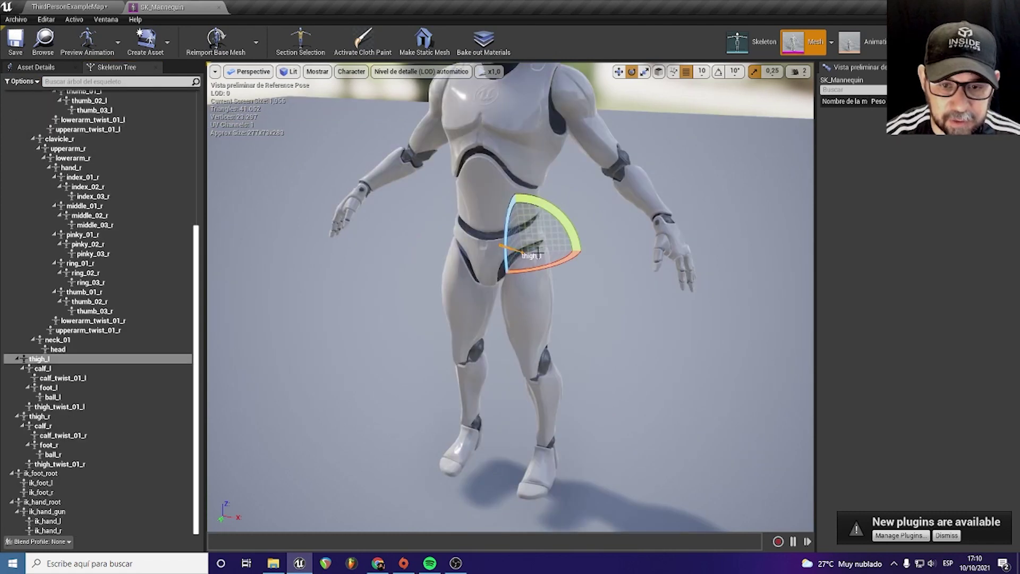
{"action": "scroll", "coordinate": [468, 202], "scroll_direction": "down", "scroll_amount": 5}
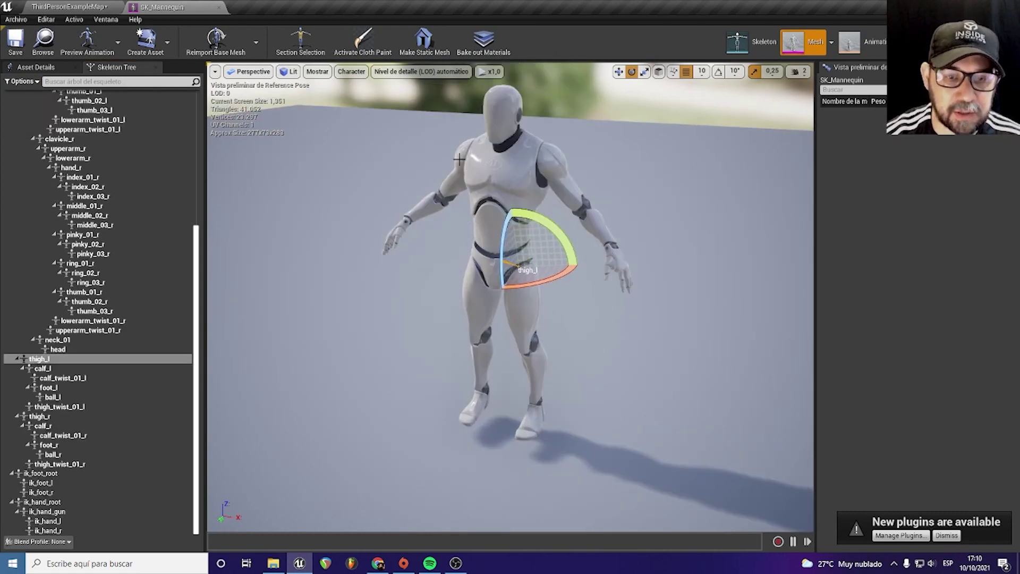
{"action": "left_click", "coordinate": [463, 175]}
{"action": "right_click_drag", "start_coordinate": [464, 175], "coordinate": [468, 191]}
- Lean the upper body by rotating spine_02 about 25° and rotate lowerarm_r outward
{"action": "middle_click_drag", "start_coordinate": [468, 191], "coordinate": [515, 192]}
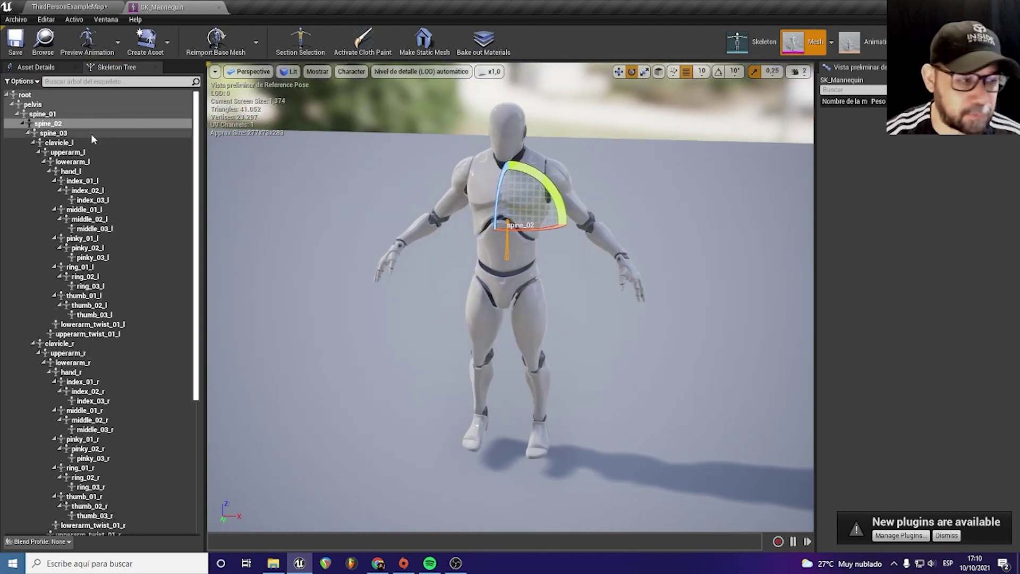
{"action": "mouse_move", "coordinate": [553, 193]}
{"action": "left_mouse_down"}
{"action": "mouse_move", "coordinate": [531, 175]}
{"action": "mouse_move", "coordinate": [448, 228]}
{"action": "mouse_move", "coordinate": [484, 209]}
{"action": "left_mouse_up"}
{"action": "left_click", "coordinate": [444, 200]}
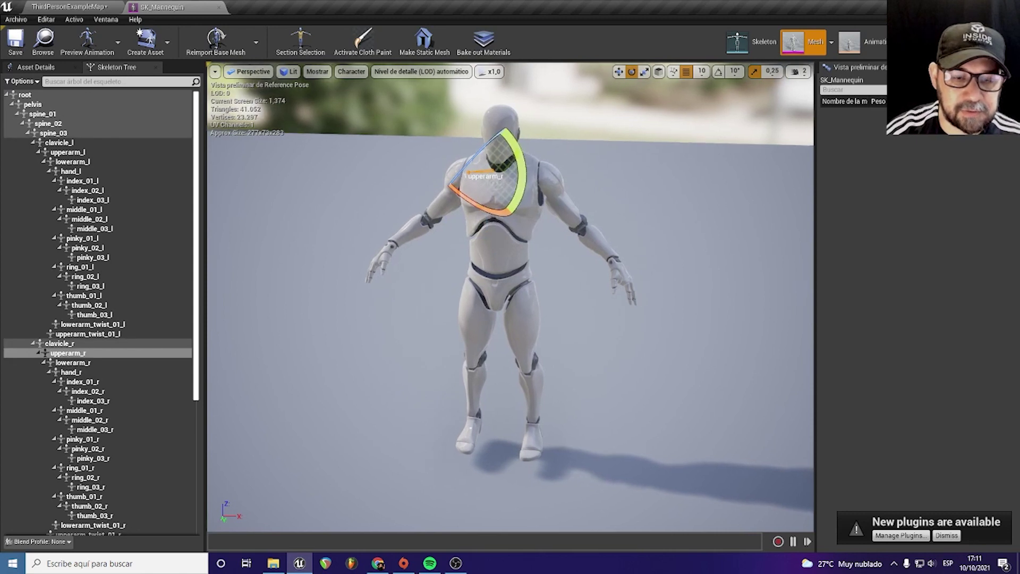
{"action": "left_click", "coordinate": [478, 246]}
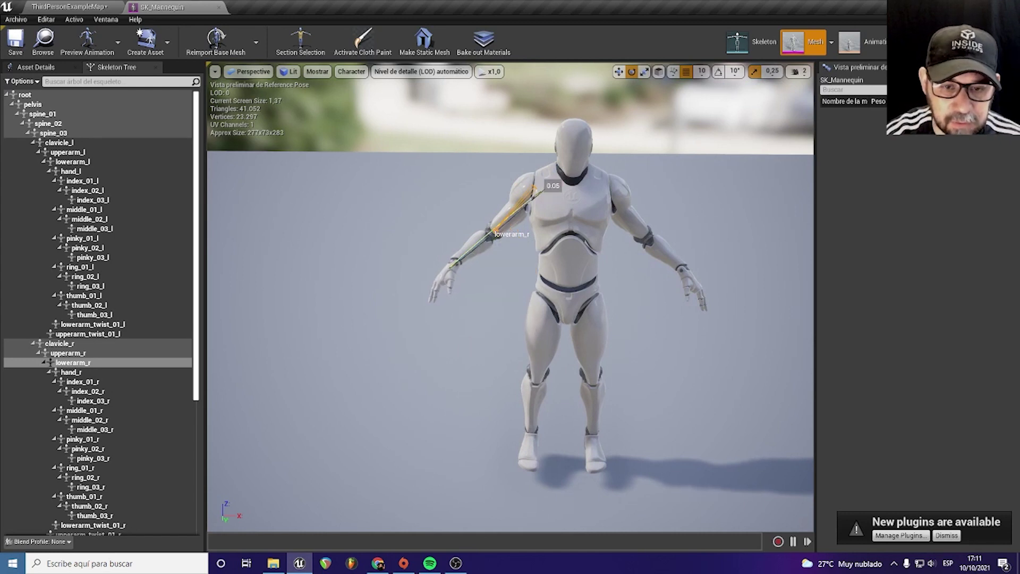
{"action": "mouse_move", "coordinate": [481, 283]}
{"action": "left_mouse_down"}
{"action": "mouse_move", "coordinate": [443, 274]}
{"action": "mouse_move", "coordinate": [503, 229]}
{"action": "left_mouse_up"}
- Select hand_r, then bend the index_02_r finger bone and orbit around the hand
{"action": "left_click", "coordinate": [436, 275]}
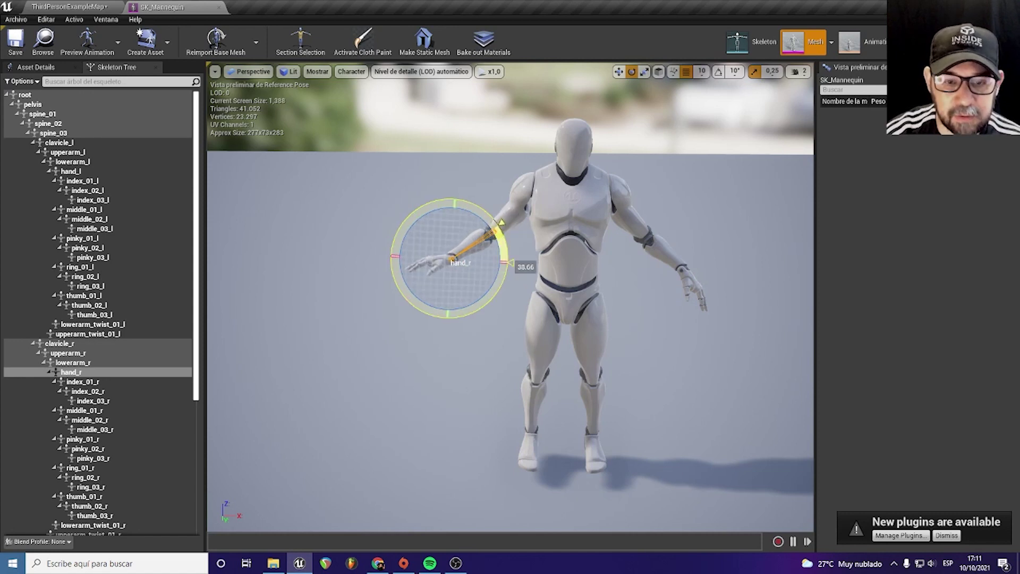
{"action": "scroll", "coordinate": [410, 278], "scroll_direction": "up", "scroll_amount": 5}
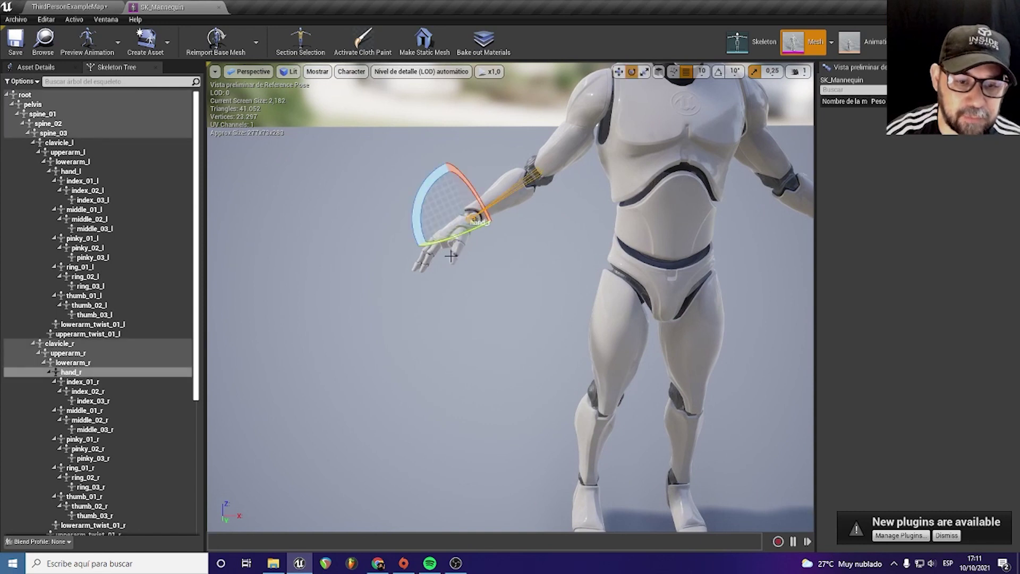
{"action": "left_click", "coordinate": [456, 255]}
{"action": "left_click", "coordinate": [438, 242]}
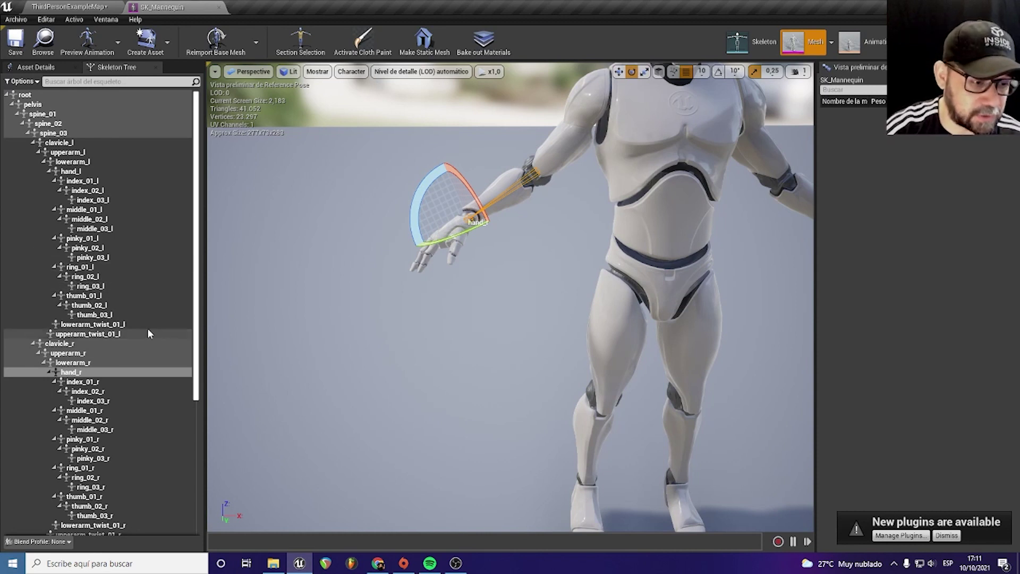
{"action": "left_click", "coordinate": [80, 382]}
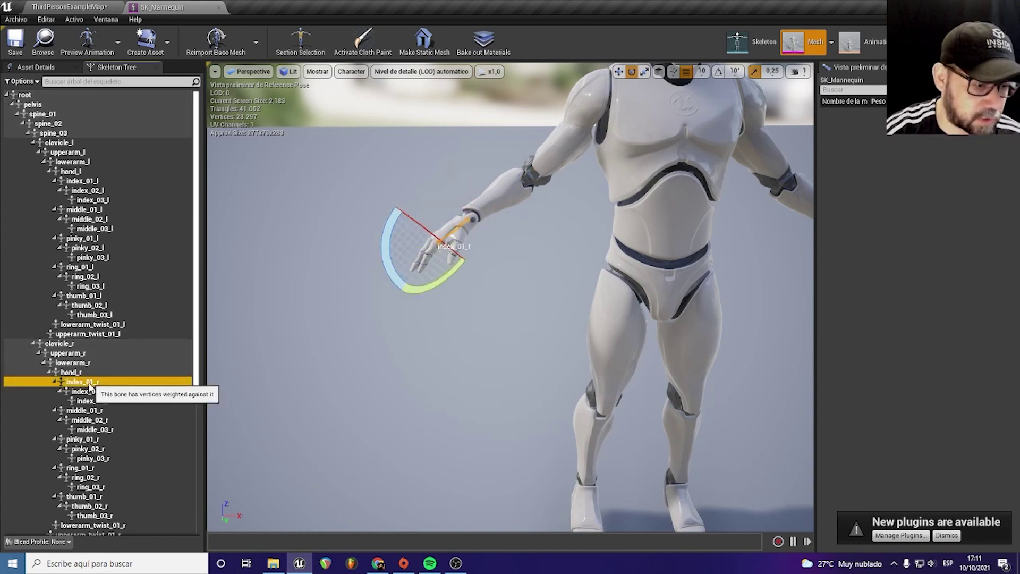
{"action": "left_click", "coordinate": [85, 391]}
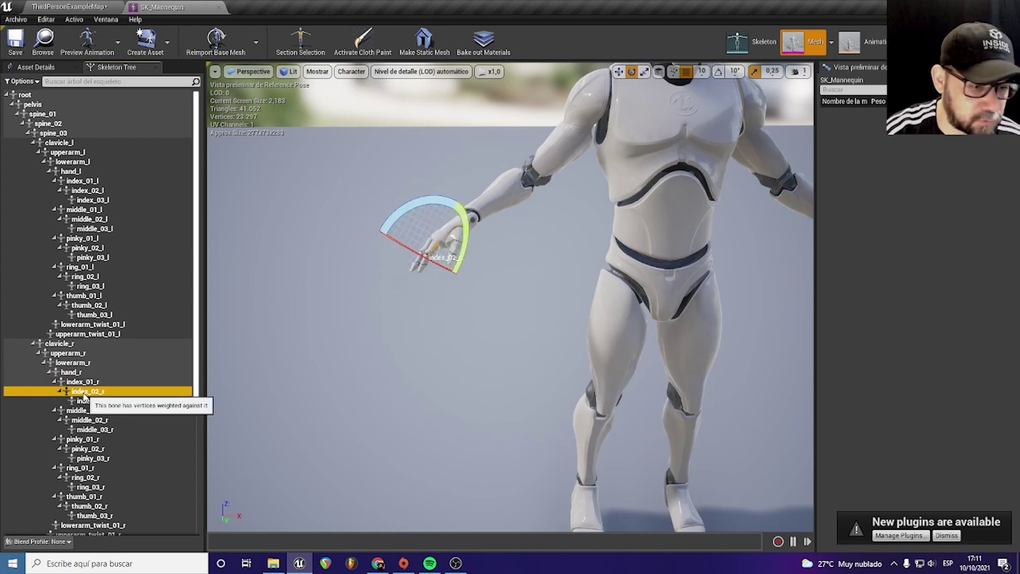
{"action": "left_click_drag", "start_coordinate": [390, 220], "coordinate": [421, 192]}
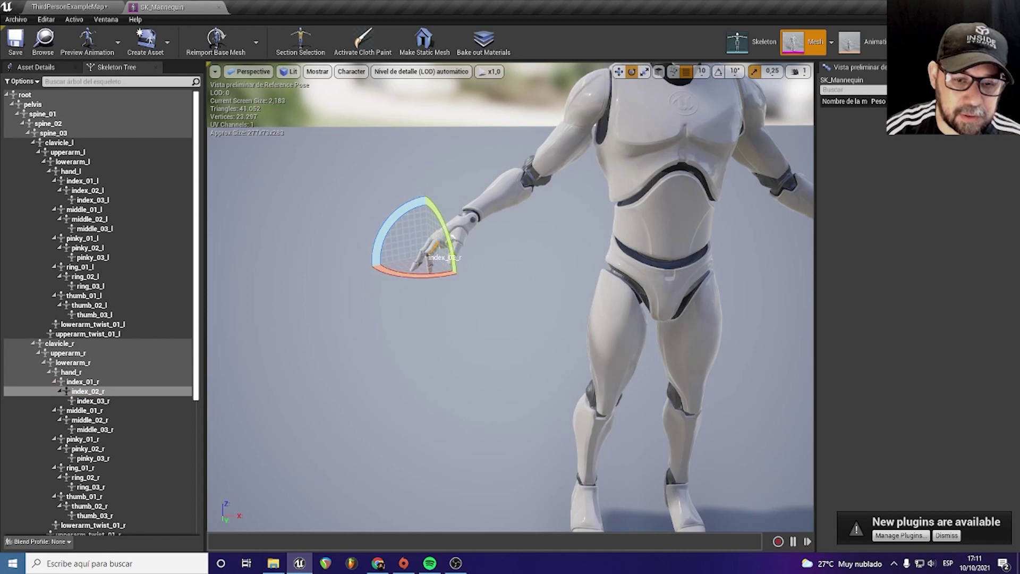
{"action": "right_click_drag", "start_coordinate": [510, 319], "coordinate": [537, 319]}
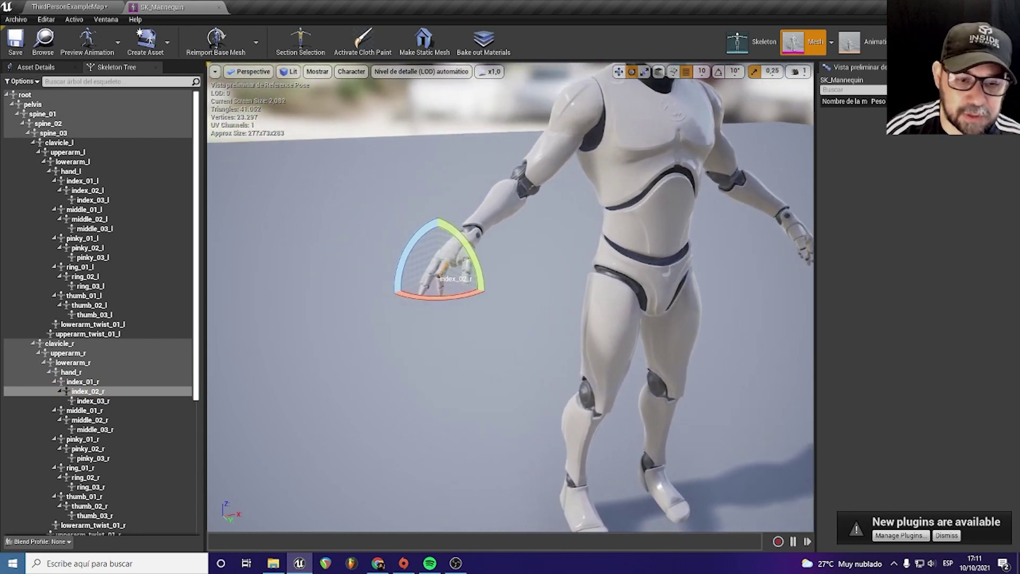
{"action": "right_click_drag", "start_coordinate": [519, 255], "coordinate": [507, 181]}
- Rotate the upperarm_r bone to raise the right arm toward vertical
{"action": "left_click", "coordinate": [509, 182]}
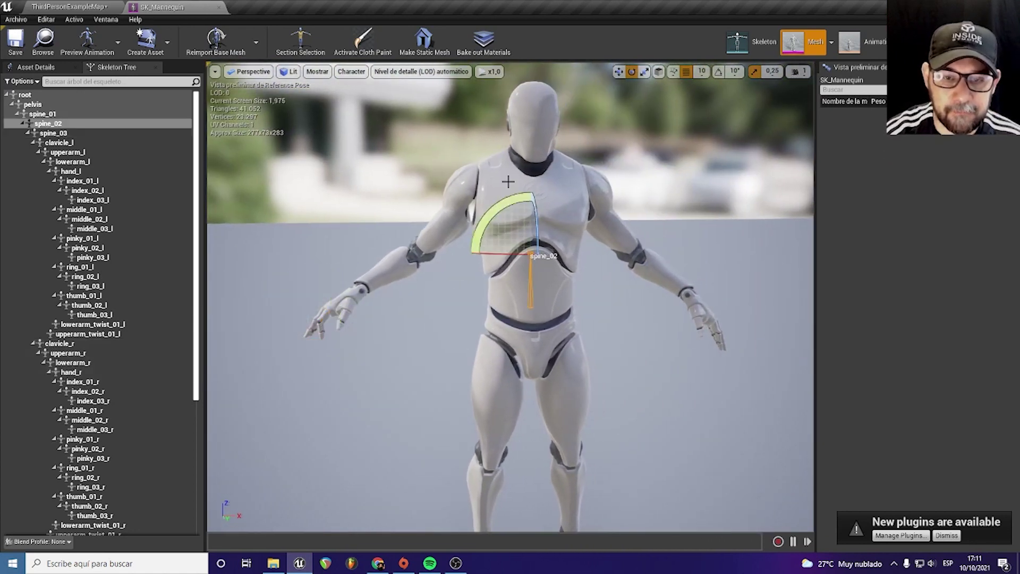
{"action": "left_click", "coordinate": [529, 123]}
{"action": "left_click", "coordinate": [453, 228]}
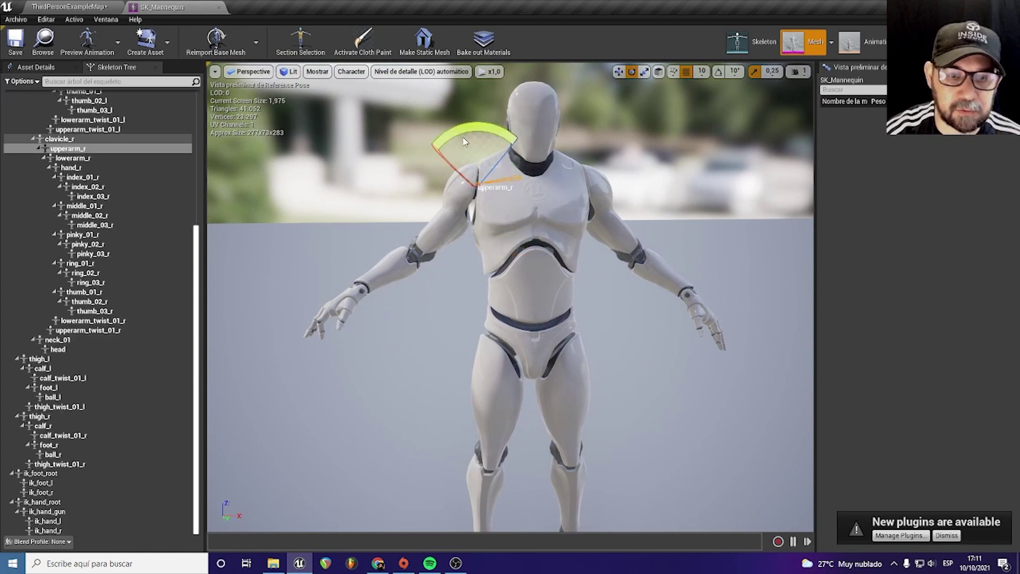
{"action": "mouse_move", "coordinate": [457, 175]}
{"action": "left_mouse_down"}
{"action": "mouse_move", "coordinate": [449, 160]}
{"action": "mouse_move", "coordinate": [489, 173]}
{"action": "left_mouse_up"}
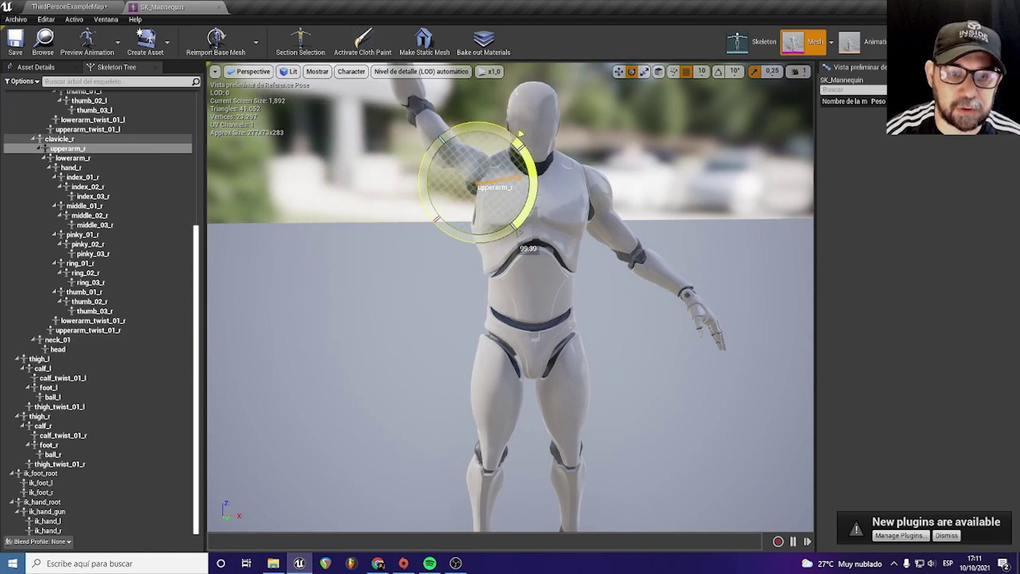
{"action": "scroll", "coordinate": [498, 242], "scroll_direction": "down", "scroll_amount": 3}
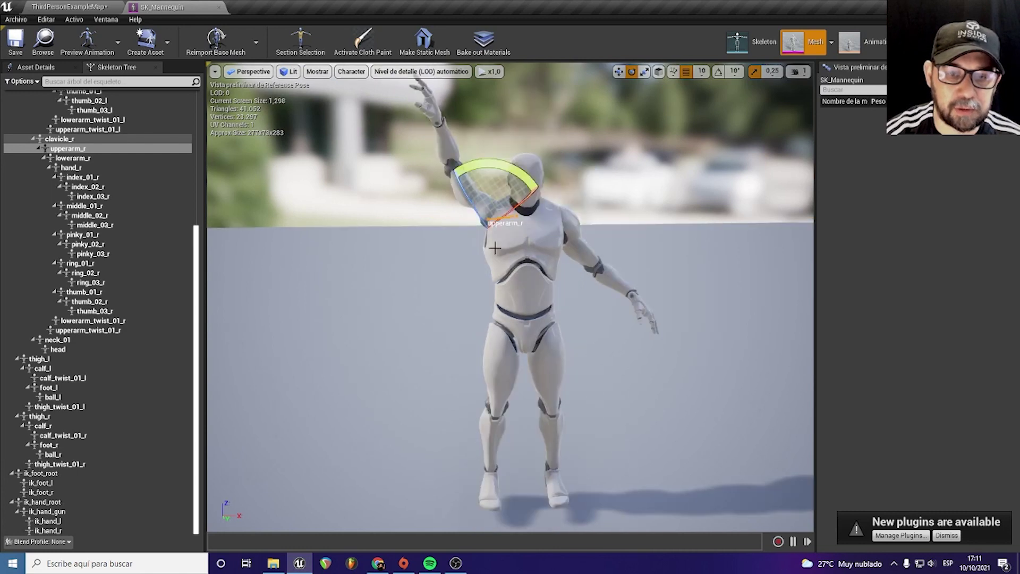
{"action": "left_click_drag", "start_coordinate": [504, 217], "coordinate": [452, 140]}
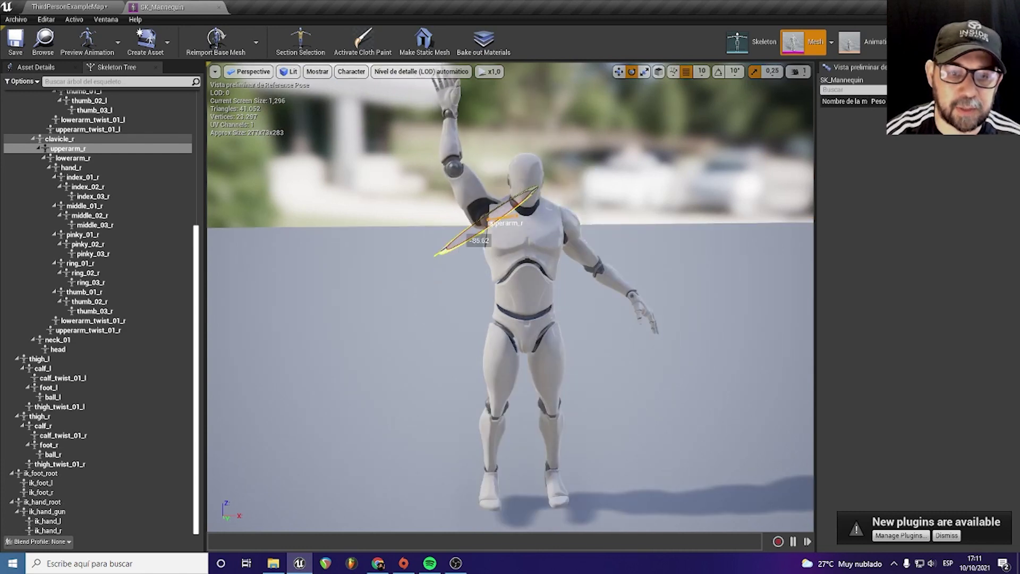
- Tilt hand_r slightly, then select head, lowerarm_r and hand_r again
{"action": "left_click", "coordinate": [444, 103]}
{"action": "mouse_move", "coordinate": [397, 101]}
{"action": "left_mouse_down"}
{"action": "mouse_move", "coordinate": [466, 173]}
{"action": "mouse_move", "coordinate": [457, 140]}
{"action": "left_mouse_up"}
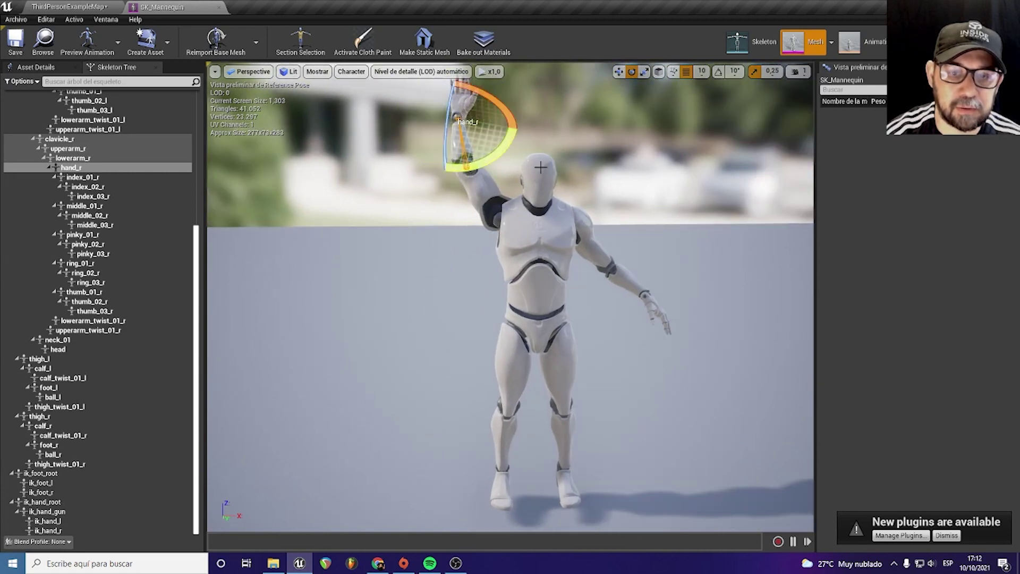
{"action": "left_click", "coordinate": [538, 175]}
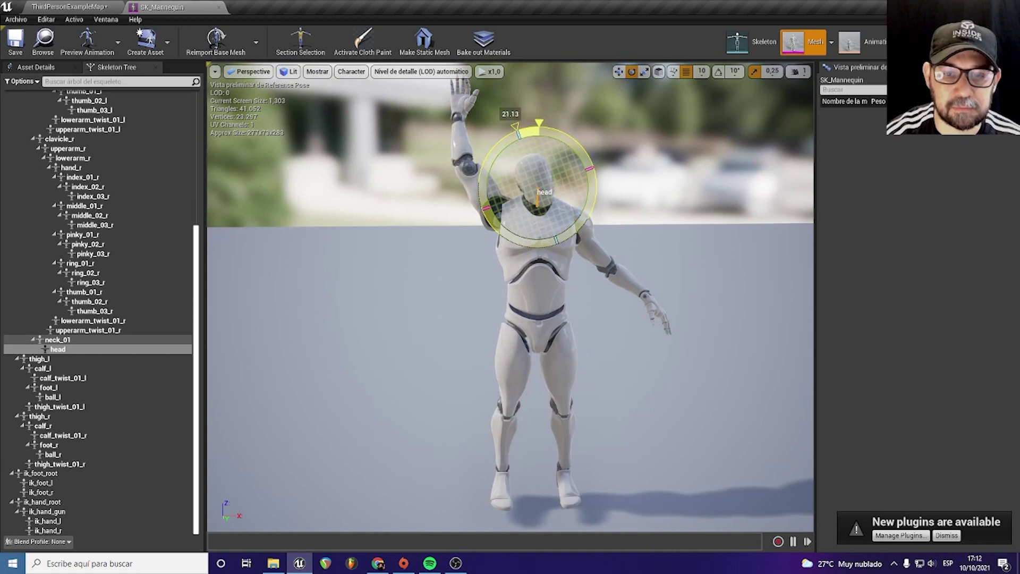
{"action": "left_click", "coordinate": [467, 172]}
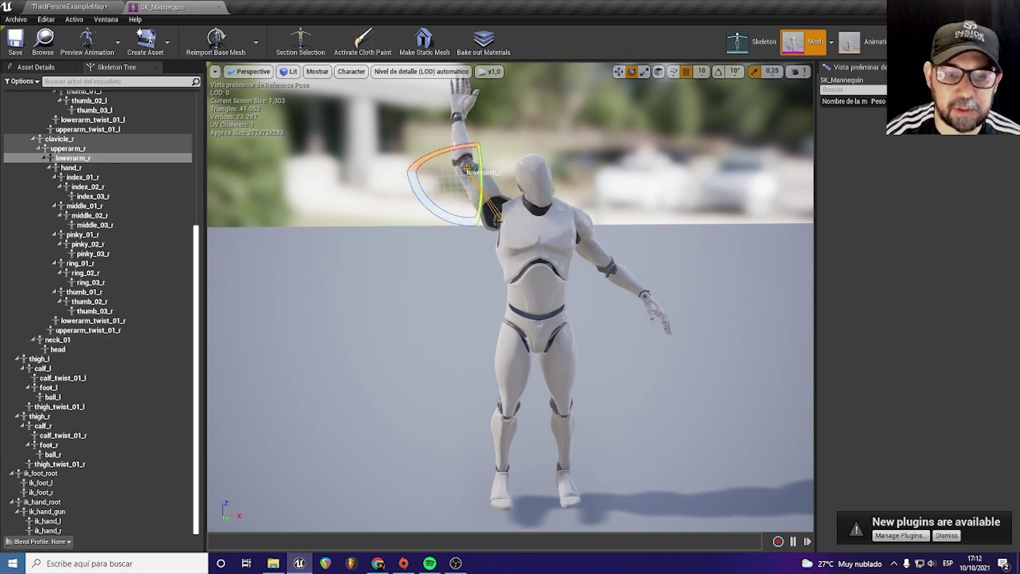
{"action": "scroll", "coordinate": [90, 294], "scroll_direction": "up", "scroll_amount": 5}
{"action": "left_click", "coordinate": [71, 372]}
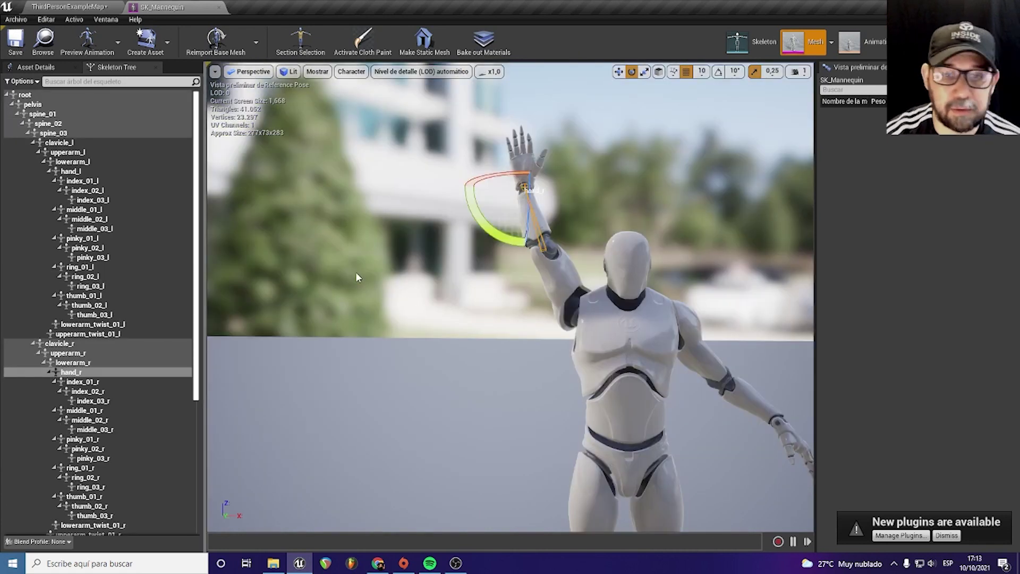
- Select the upper arm, spine_02 and thigh_l bones and pull back to see the whole mannequin
{"action": "scroll", "coordinate": [502, 221], "scroll_direction": "down", "scroll_amount": 3}
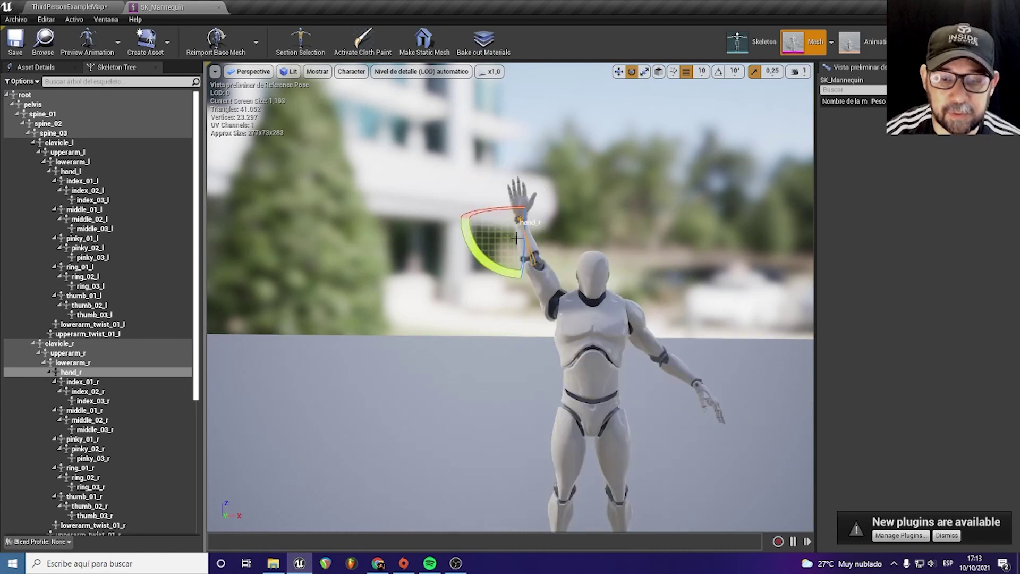
{"action": "left_click", "coordinate": [560, 295]}
{"action": "left_click", "coordinate": [642, 331]}
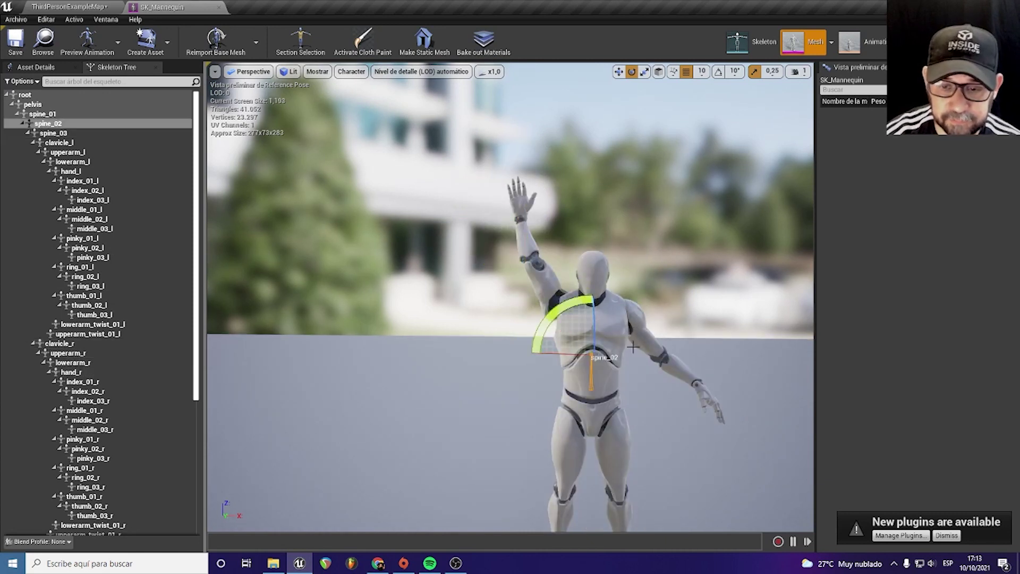
{"action": "left_click", "coordinate": [614, 448]}
{"action": "mouse_move", "coordinate": [614, 448]}
{"action": "right_mouse_down"}
{"action": "mouse_move", "coordinate": [585, 372]}
{"action": "mouse_move", "coordinate": [626, 288]}
{"action": "right_mouse_up"}
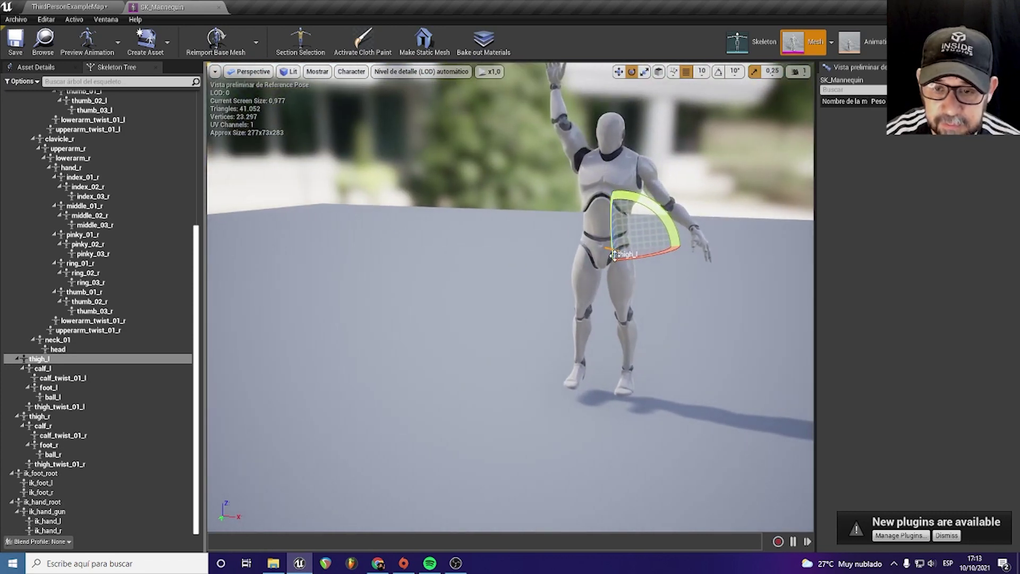
- Swing the right leg forward by rotating thigh_r at the hip, then select thigh_l and orbit
{"action": "left_click", "coordinate": [588, 274]}
{"action": "scroll", "coordinate": [588, 320], "scroll_direction": "up", "scroll_amount": 3}
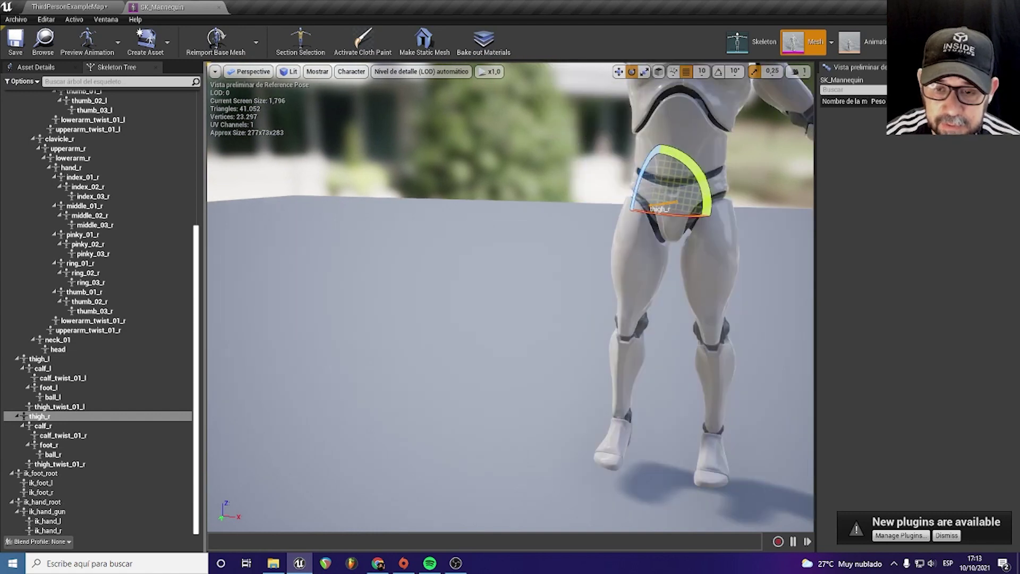
{"action": "left_click", "coordinate": [632, 319]}
{"action": "right_click_drag", "start_coordinate": [632, 319], "coordinate": [567, 309]}
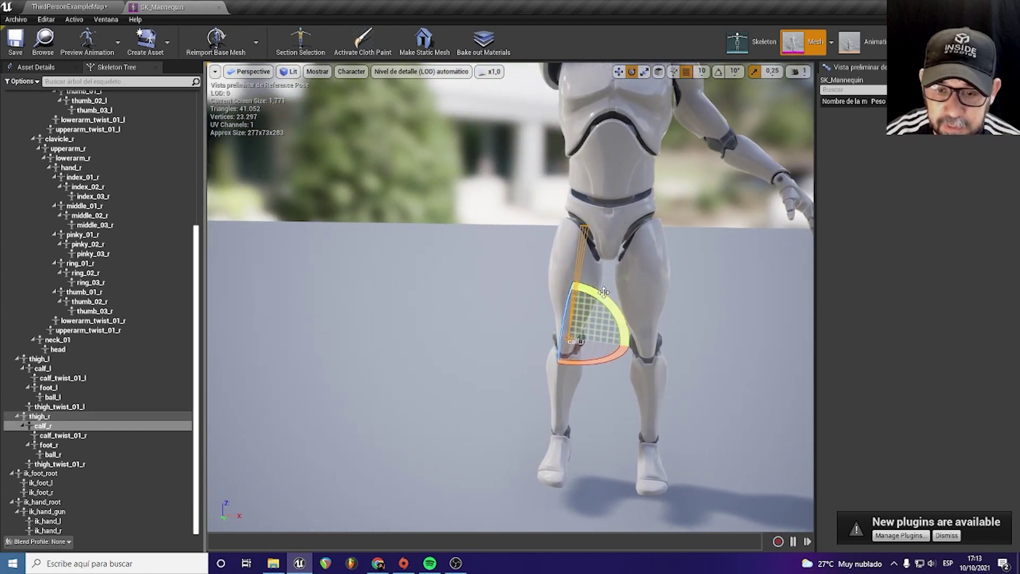
{"action": "key", "text": "w"}
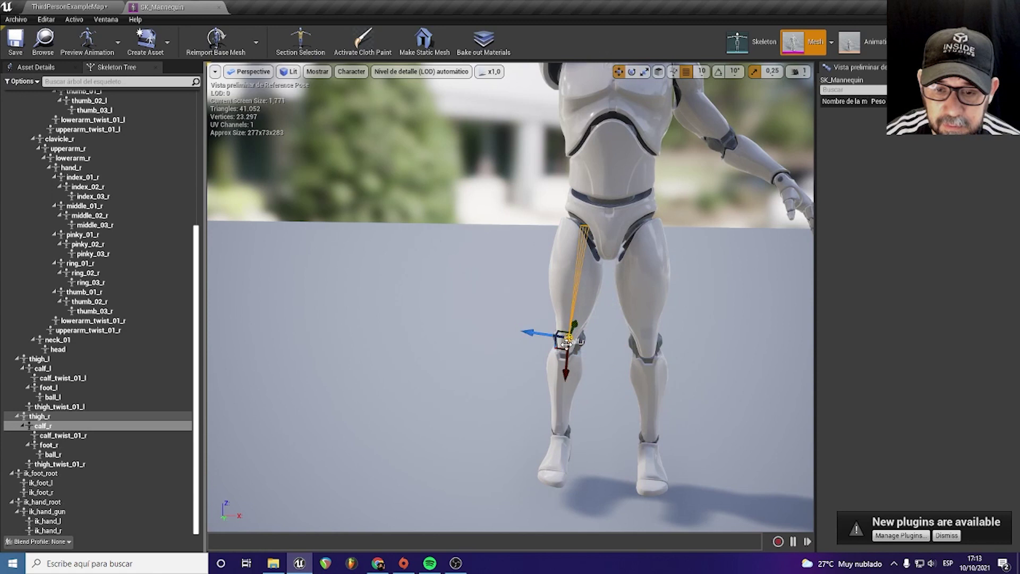
{"action": "left_click", "coordinate": [581, 307]}
{"action": "key", "text": "e"}
{"action": "left_click_drag", "start_coordinate": [583, 257], "coordinate": [575, 194]}
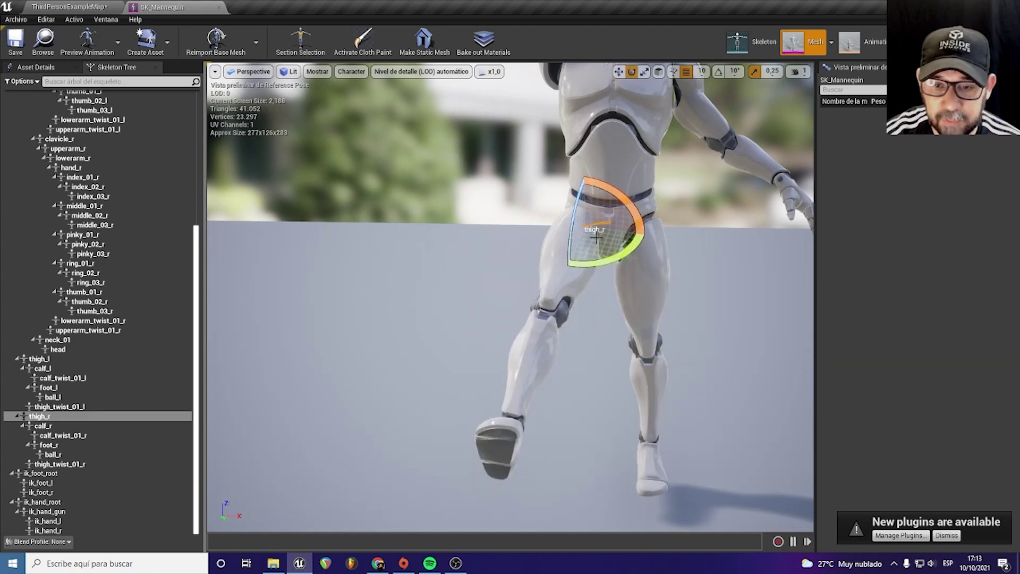
{"action": "left_click", "coordinate": [537, 366]}
{"action": "mouse_move", "coordinate": [536, 367]}
{"action": "left_mouse_down"}
{"action": "mouse_move", "coordinate": [691, 367]}
{"action": "mouse_move", "coordinate": [610, 269]}
{"action": "left_mouse_up"}
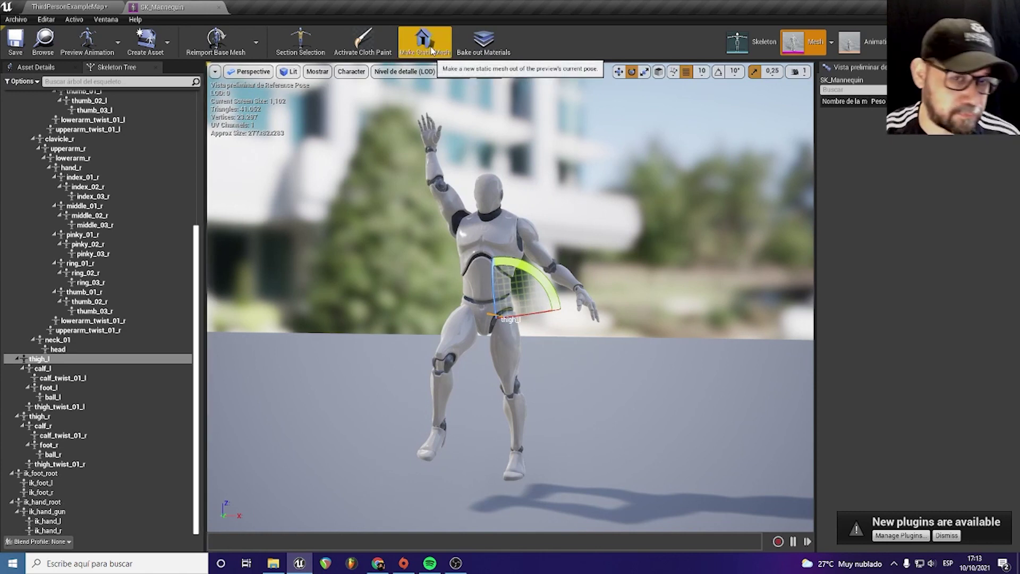
- Make a static mesh from the pose, saved in the Content folder as 'salto'
{"action": "left_click", "coordinate": [432, 50]}
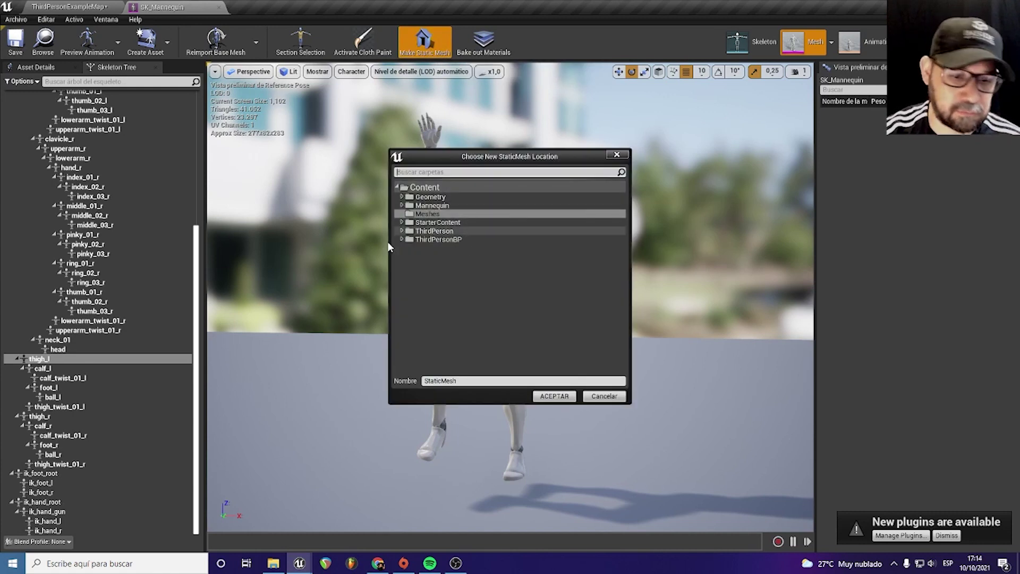
{"action": "left_click", "coordinate": [443, 189]}
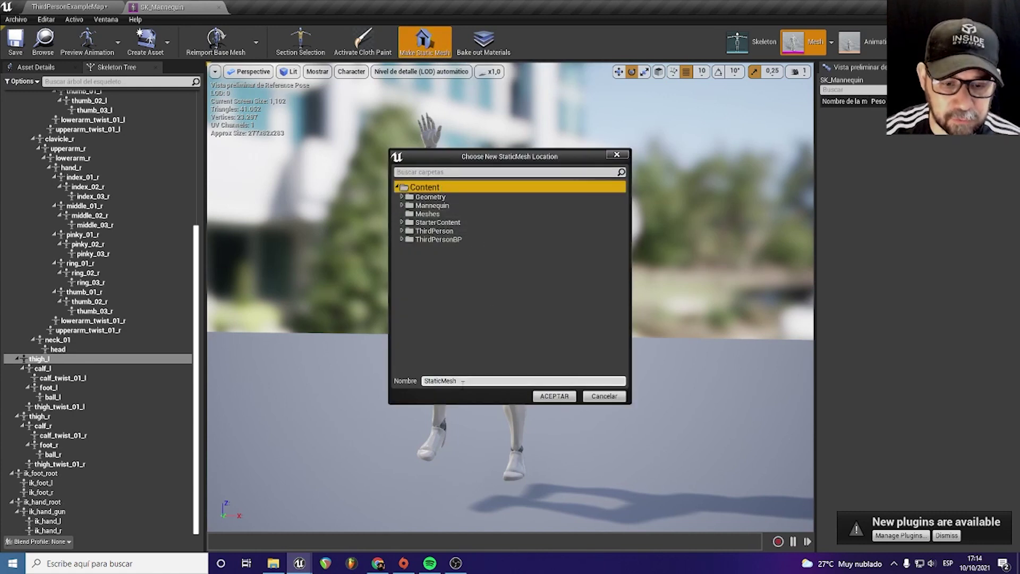
{"action": "double_click", "coordinate": [451, 381]}
{"action": "type", "text": "salto"}
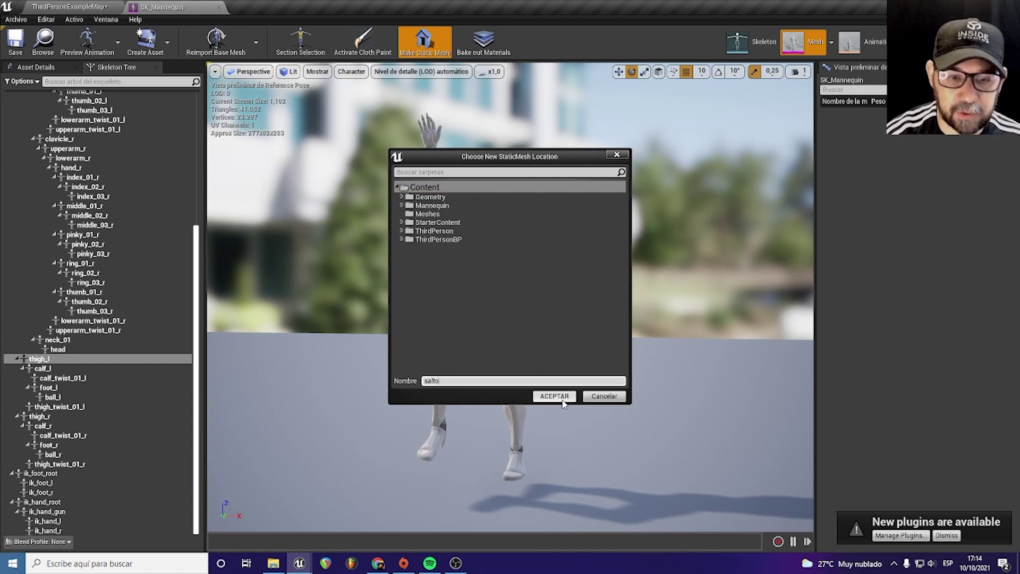
{"action": "left_click", "coordinate": [554, 396]}
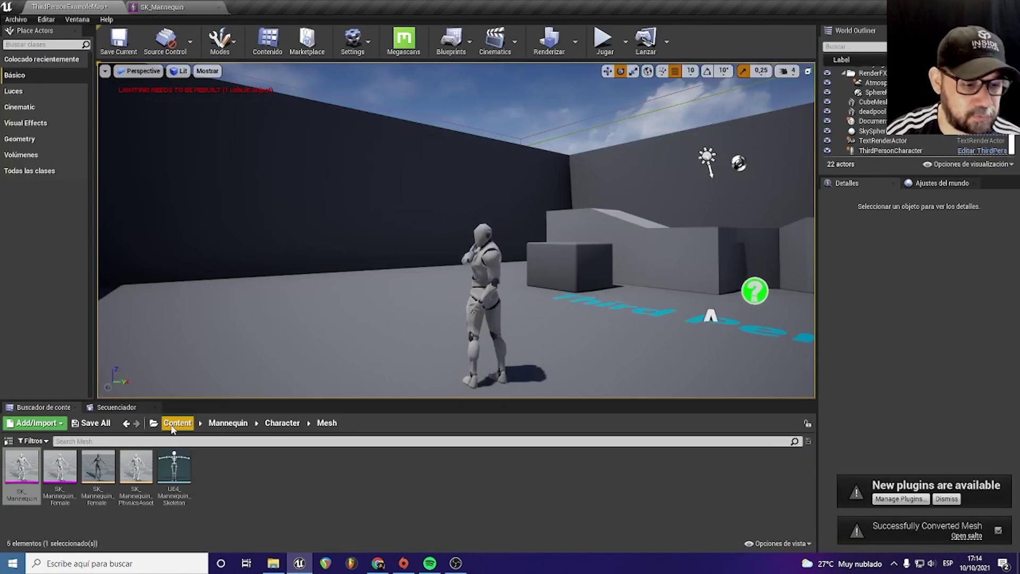
- Drop the saludo mesh into the level, run up to it in Play mode, then press Esc to stop
{"action": "left_click_drag", "start_coordinate": [289, 466], "coordinate": [332, 331]}
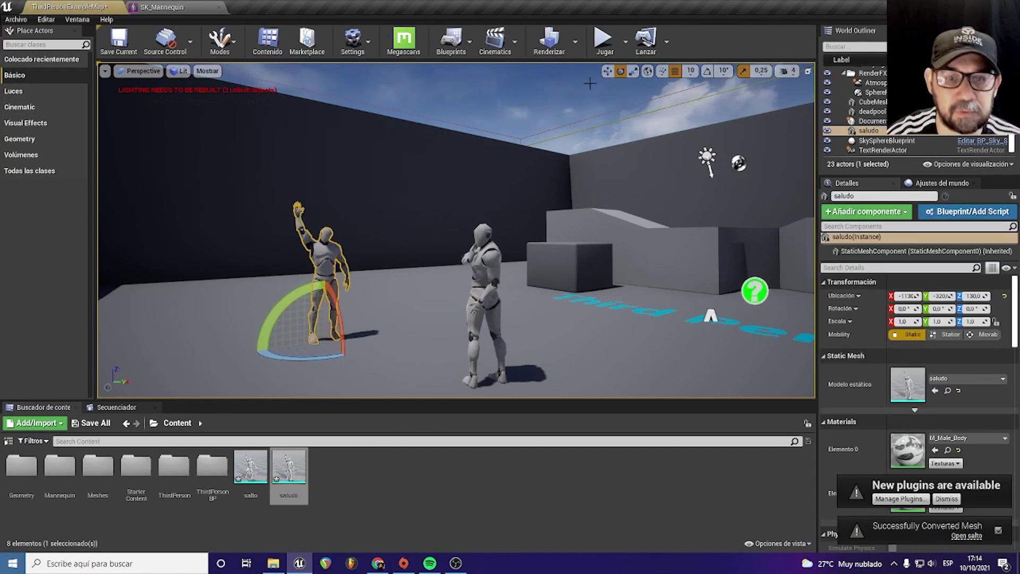
{"action": "left_click", "coordinate": [602, 56]}
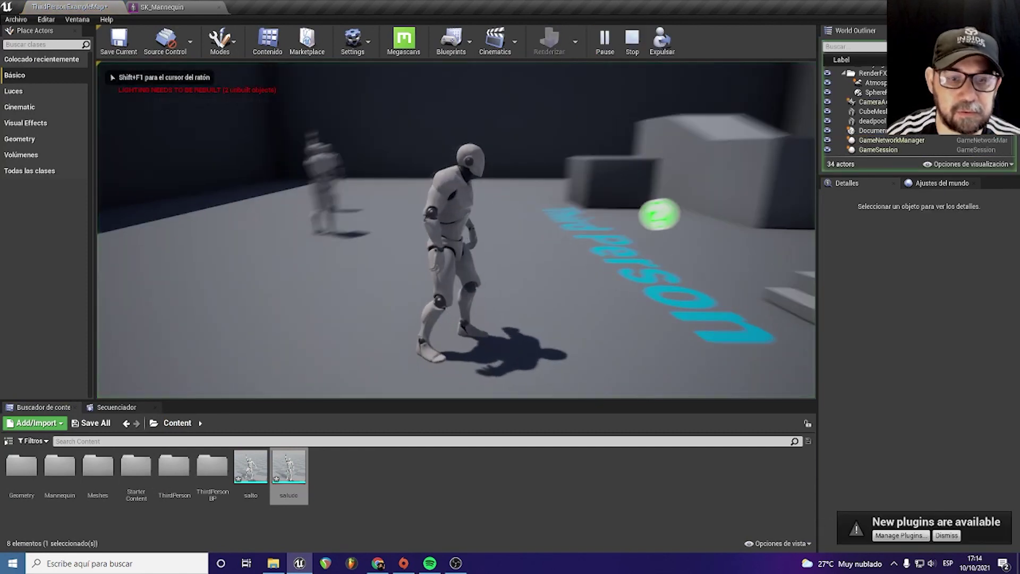
{"action": "key", "text": "w"}
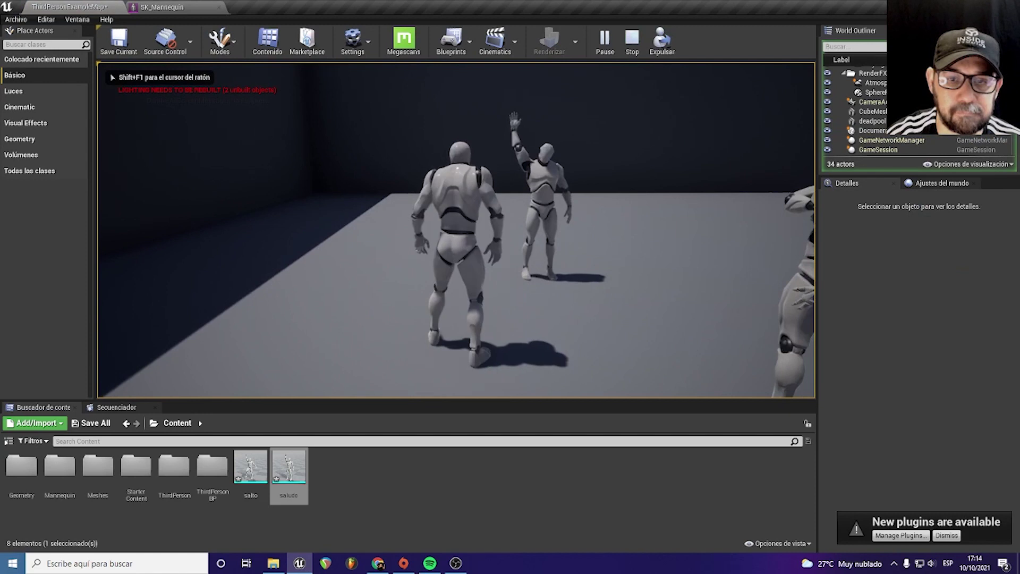
{"action": "key", "text": "w"}
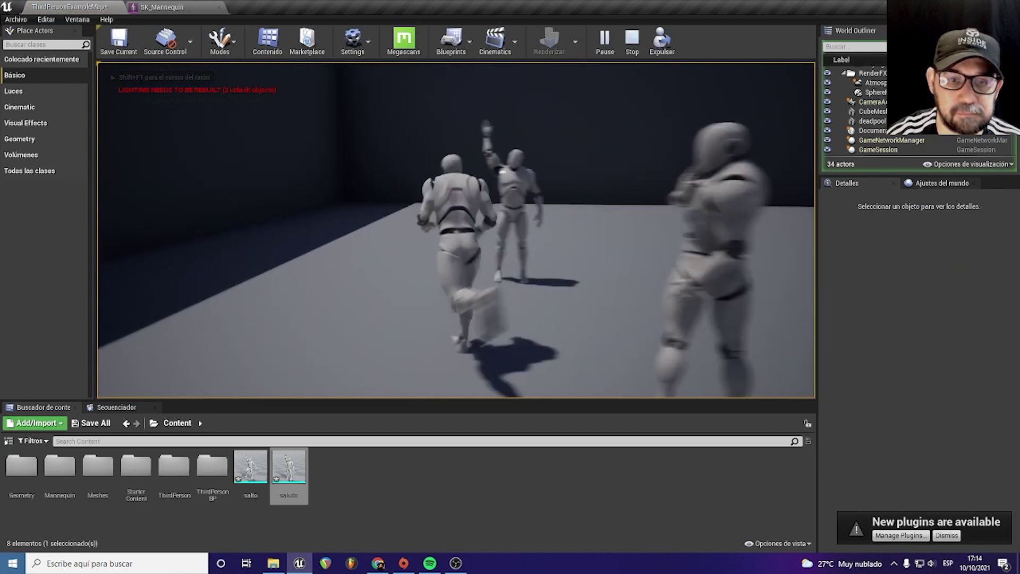
{"action": "key", "text": "Escape"}
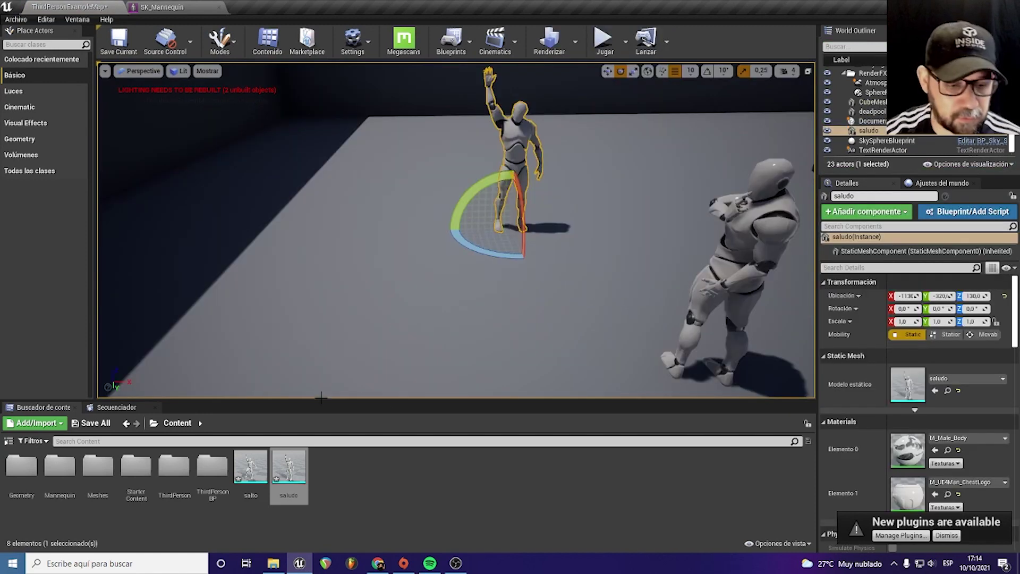
- Open saludo, display its Complex Collision, save the mesh, and start a play session
{"action": "mouse_move", "coordinate": [291, 468]}
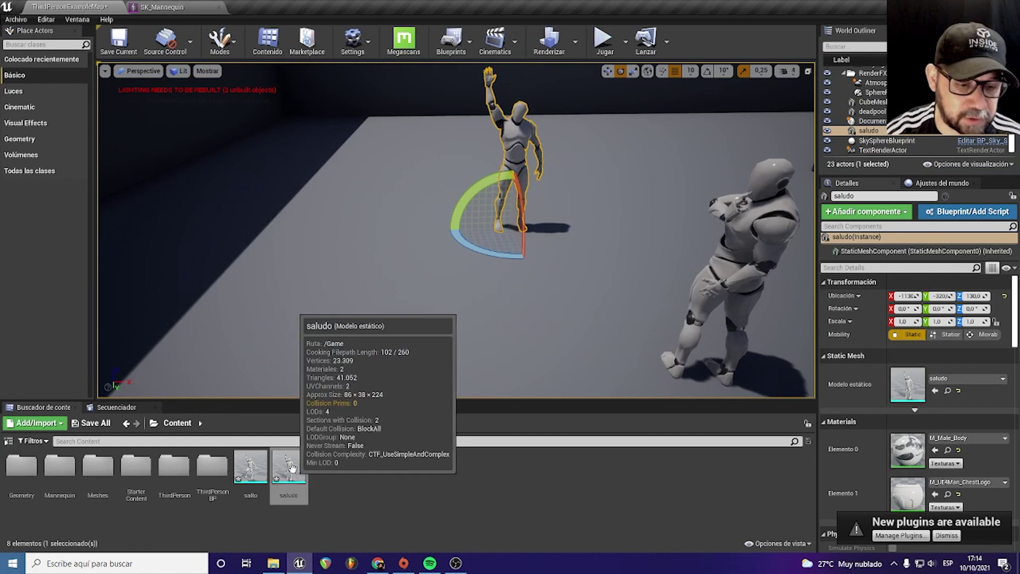
{"action": "double_click", "coordinate": [291, 467]}
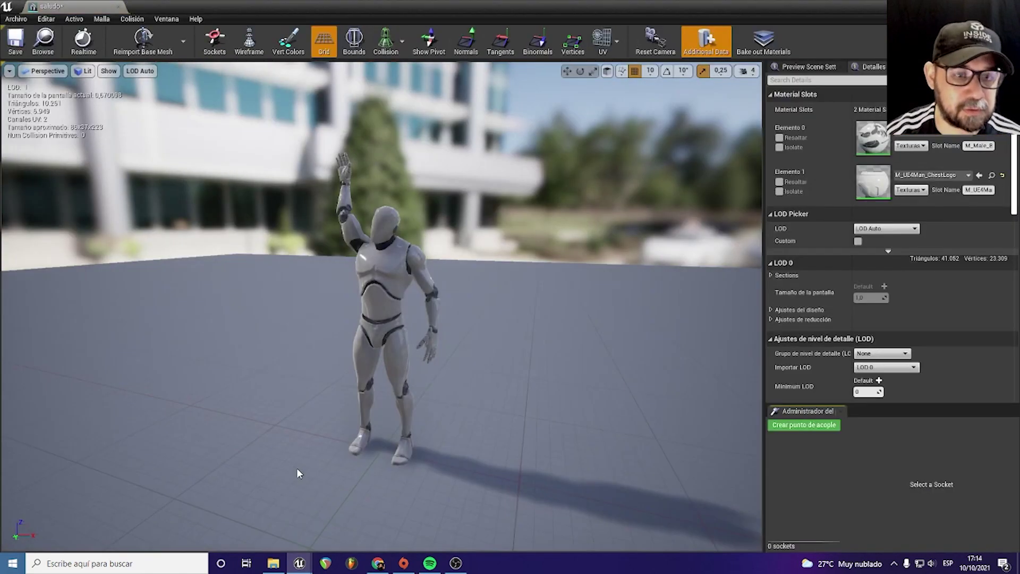
{"action": "left_click", "coordinate": [402, 41]}
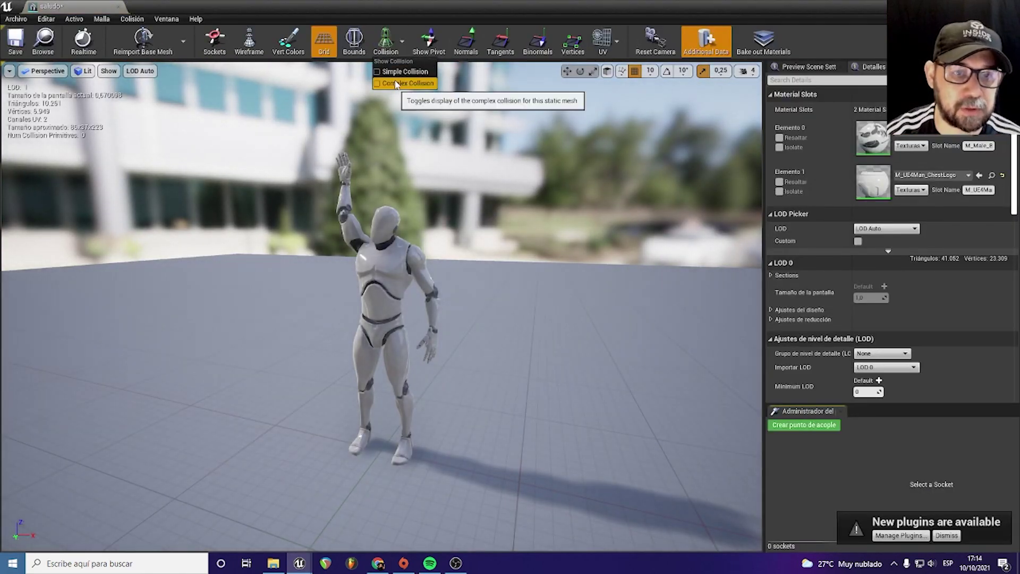
{"action": "left_click", "coordinate": [396, 84]}
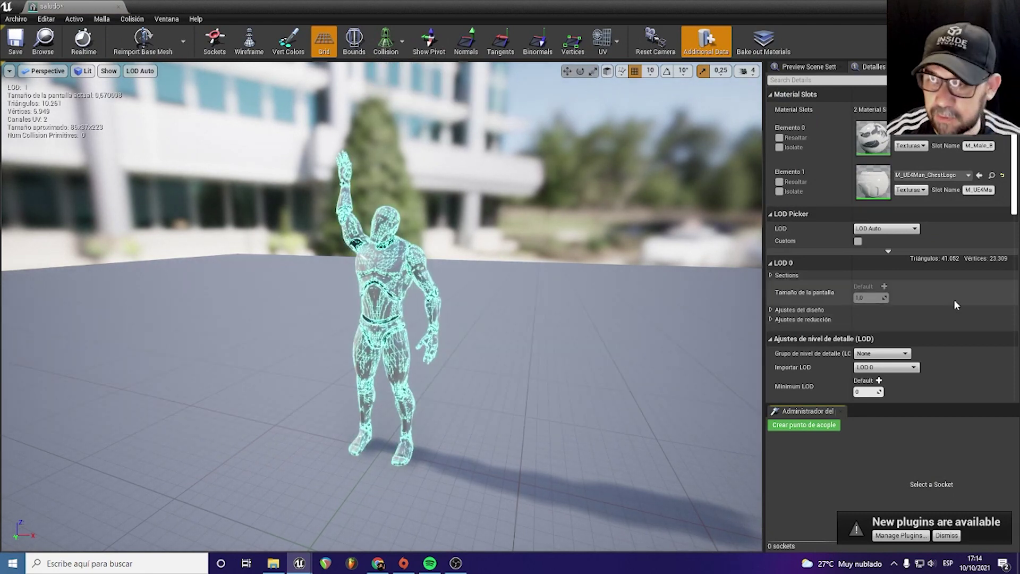
{"action": "scroll", "coordinate": [951, 301], "scroll_direction": "down", "scroll_amount": 2}
{"action": "left_click", "coordinate": [15, 43]}
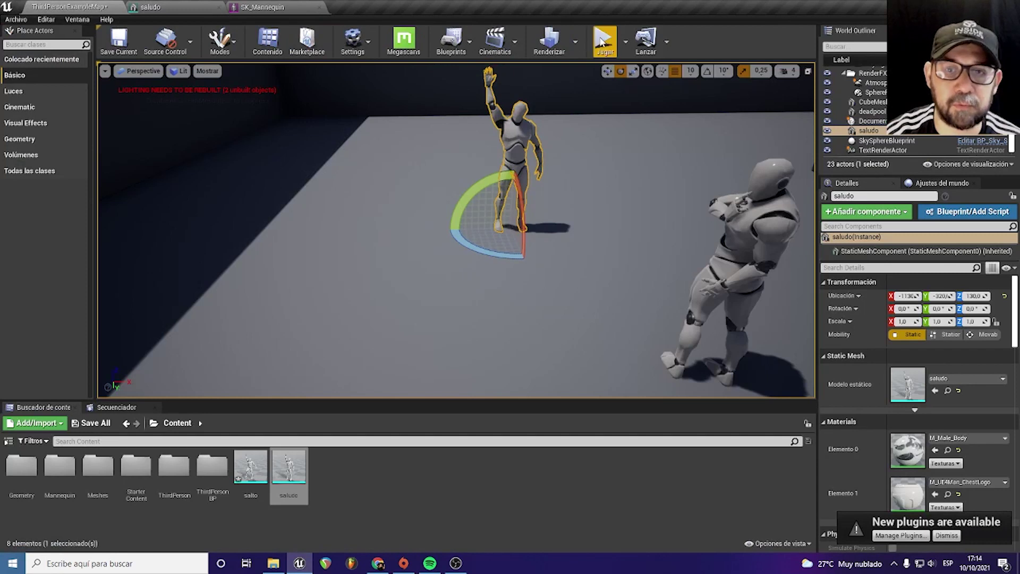
{"action": "left_click", "coordinate": [602, 42]}
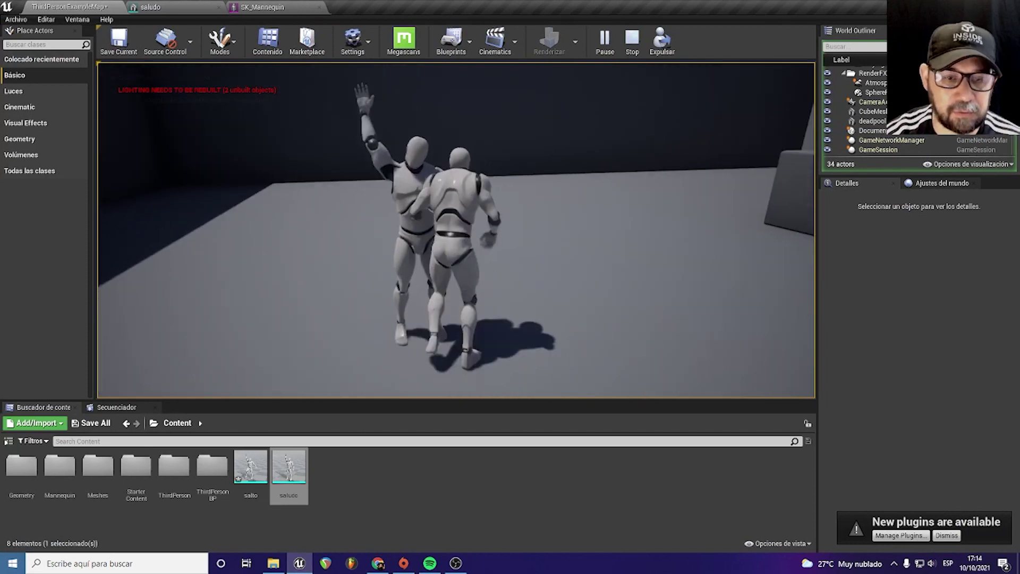
- Set saludo's Collision Complexity to 'Usar la colisión compleja como colisión simple'
{"action": "key", "text": "Escape"}
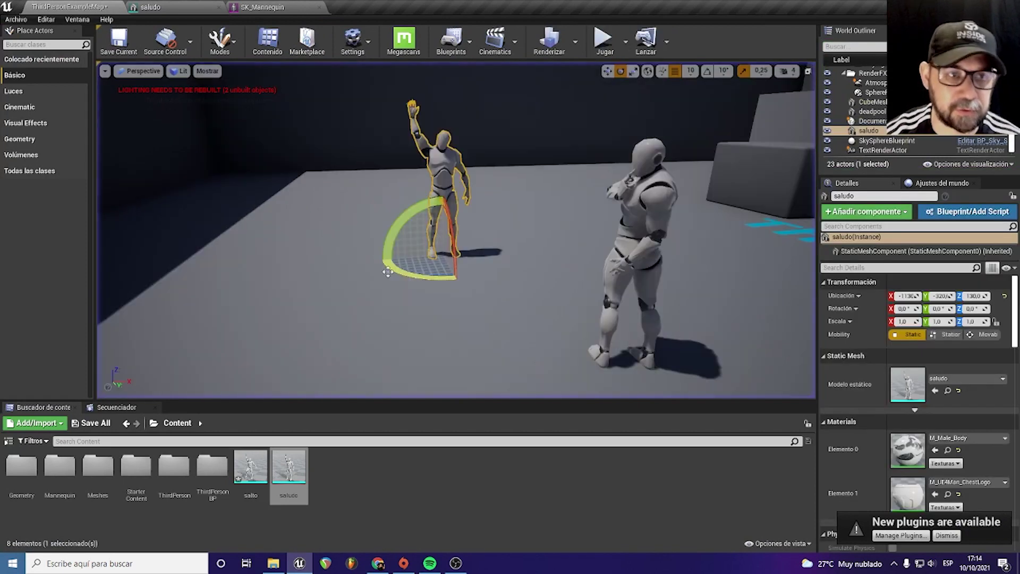
{"action": "left_click", "coordinate": [262, 7]}
{"action": "left_click", "coordinate": [151, 7]}
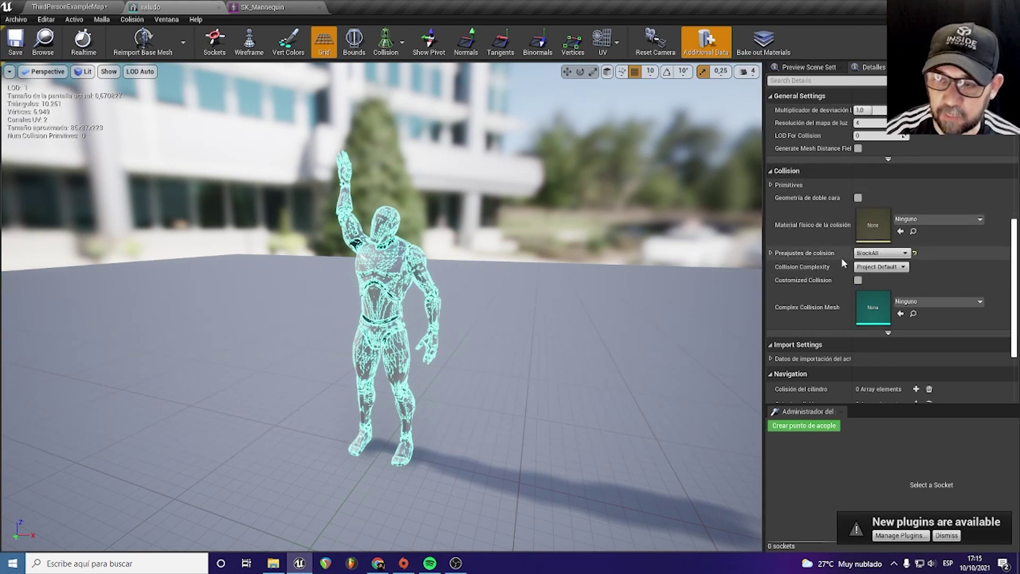
{"action": "left_click", "coordinate": [860, 266]}
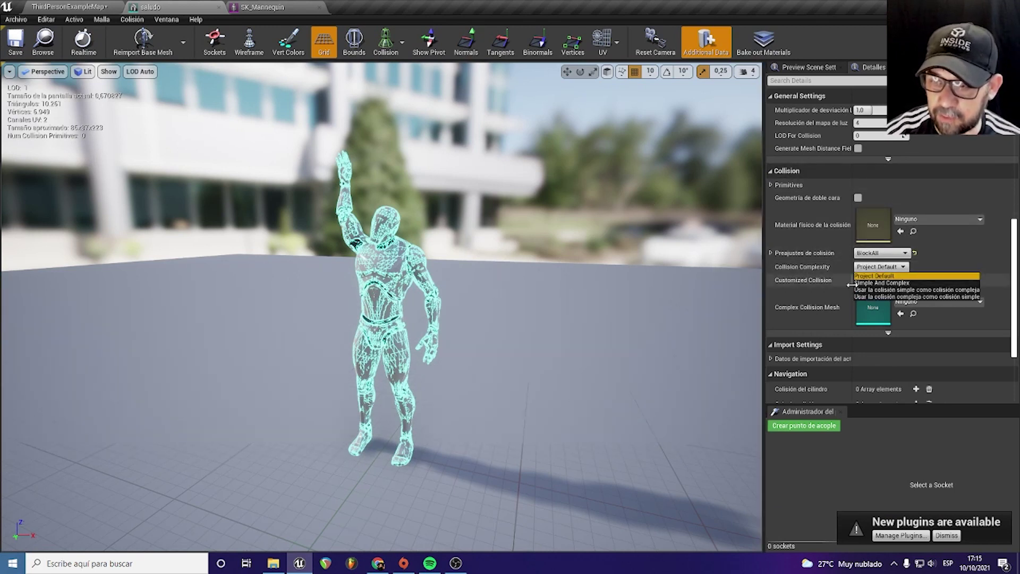
{"action": "left_click", "coordinate": [874, 297]}
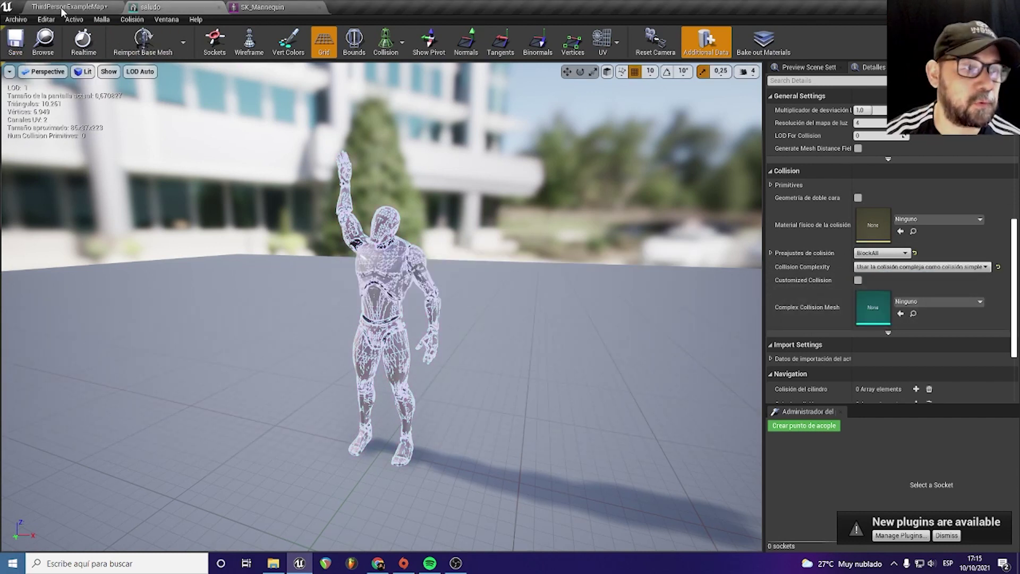
- Play the map and run the player up beside the waving mannequin
{"action": "left_click", "coordinate": [62, 11]}
{"action": "left_click", "coordinate": [602, 39]}
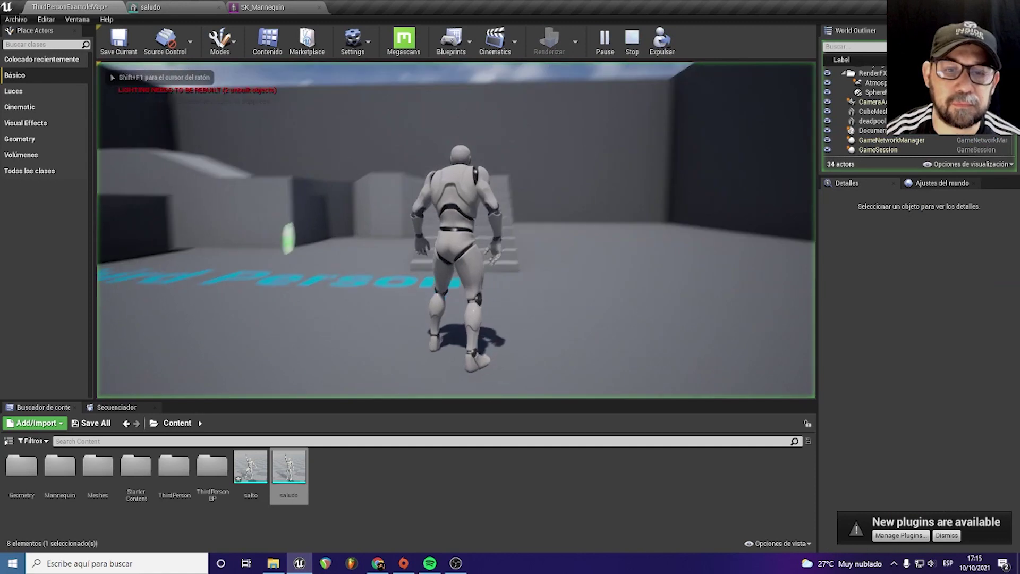
{"action": "key", "text": "w"}
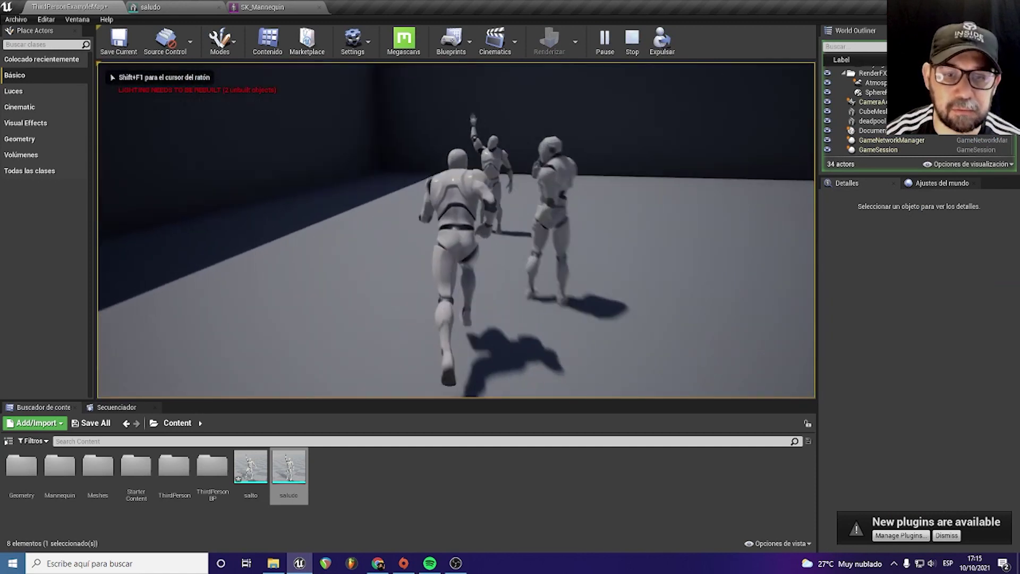
{"action": "key", "text": "w"}
{"action": "key", "text": "w"}
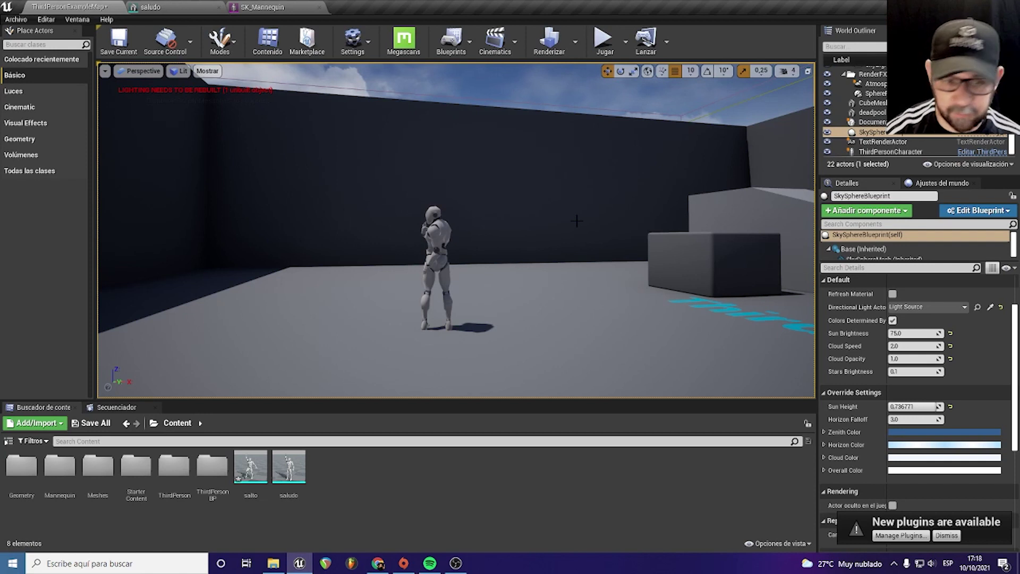
- Move the view closer to the standing mannequin and start the level in Simulate mode
{"action": "left_click_drag", "start_coordinate": [577, 220], "coordinate": [563, 191]}
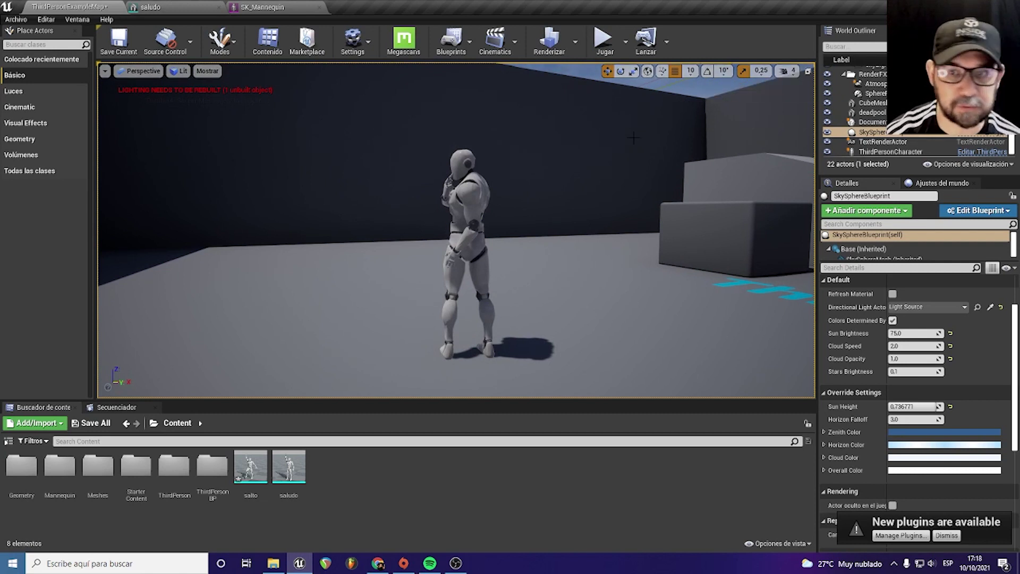
{"action": "left_click", "coordinate": [625, 43]}
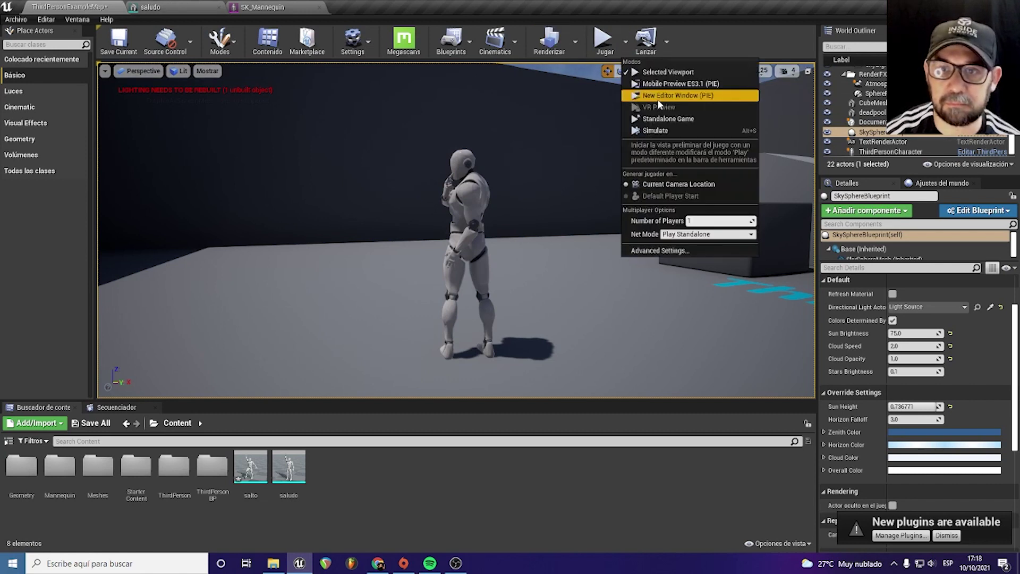
{"action": "left_click", "coordinate": [665, 133]}
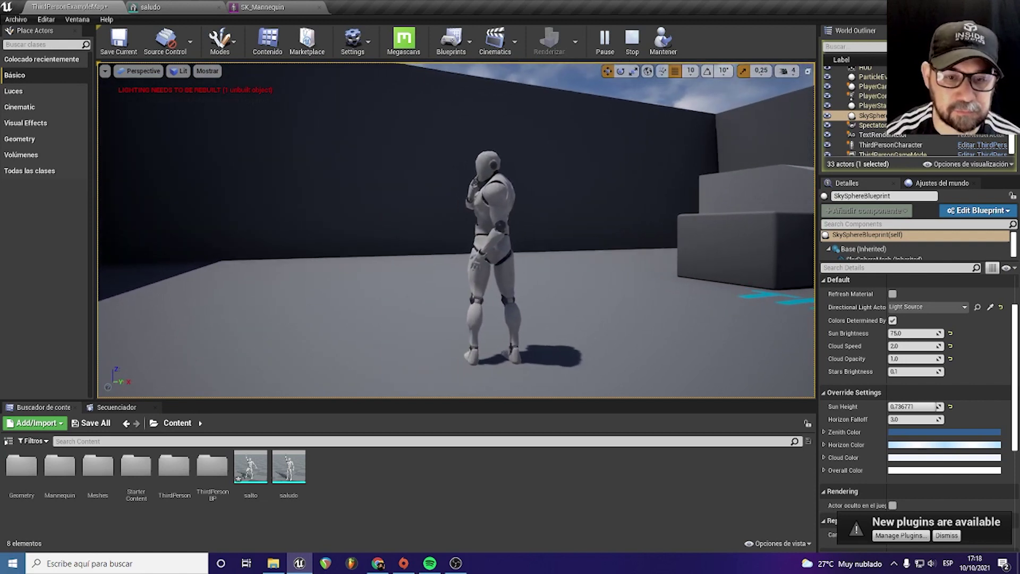
- Capture a high-resolution screenshot at size multiplier 5,0 and open its saved-file folder
{"action": "left_click", "coordinate": [105, 72]}
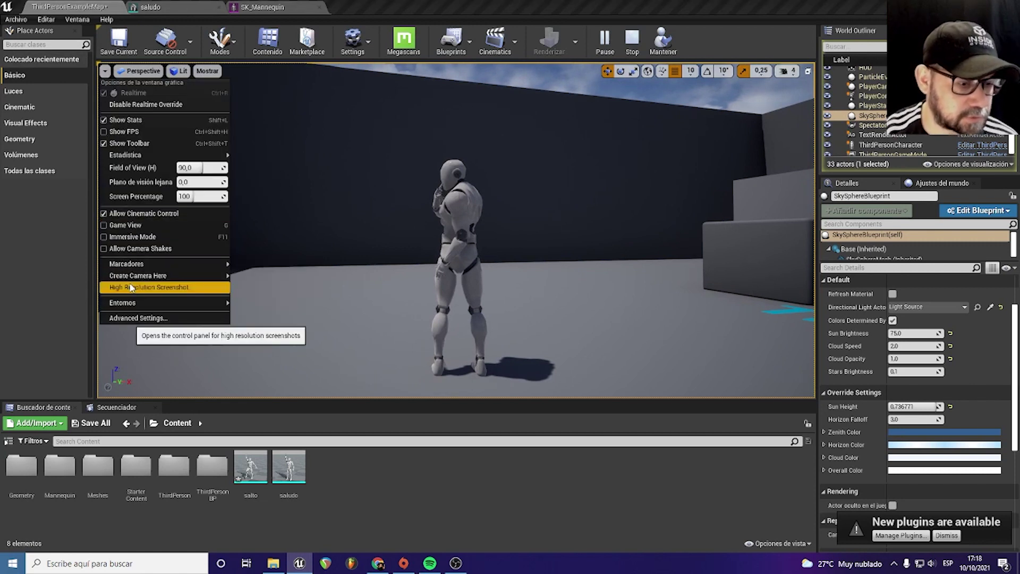
{"action": "left_click", "coordinate": [131, 288]}
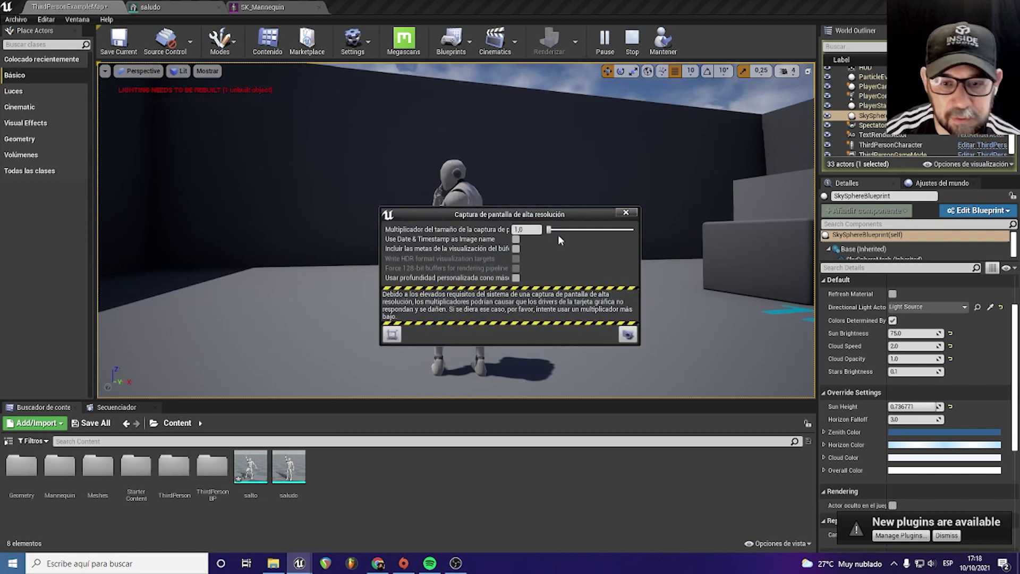
{"action": "left_click_drag", "start_coordinate": [560, 215], "coordinate": [691, 206]}
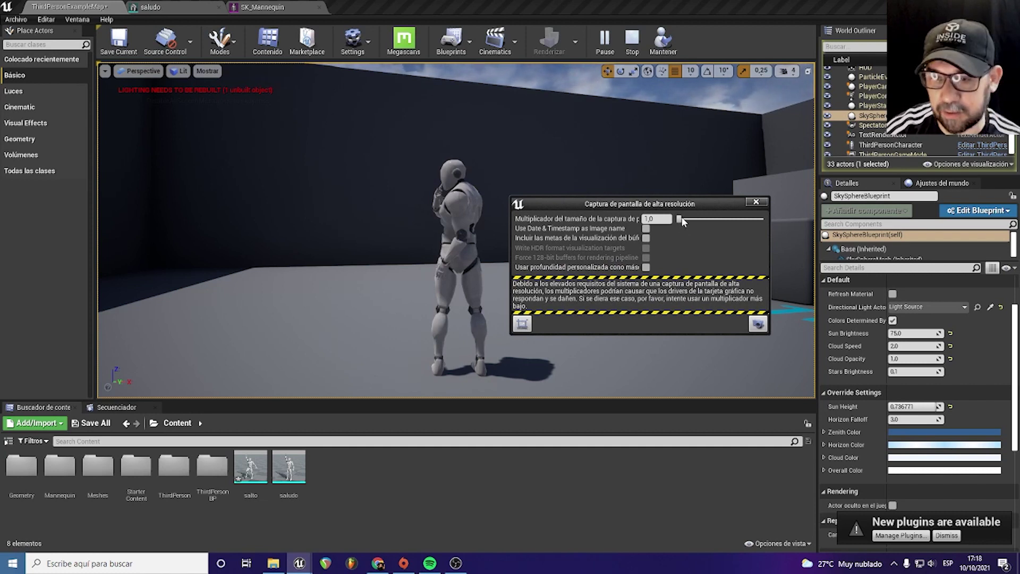
{"action": "left_click_drag", "start_coordinate": [680, 218], "coordinate": [698, 219]}
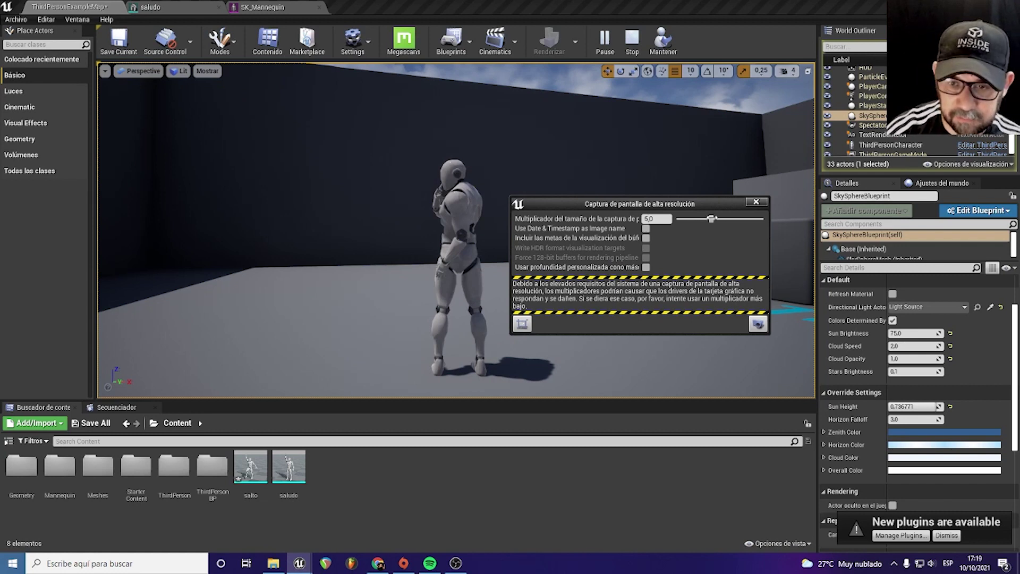
{"action": "left_click", "coordinate": [759, 323]}
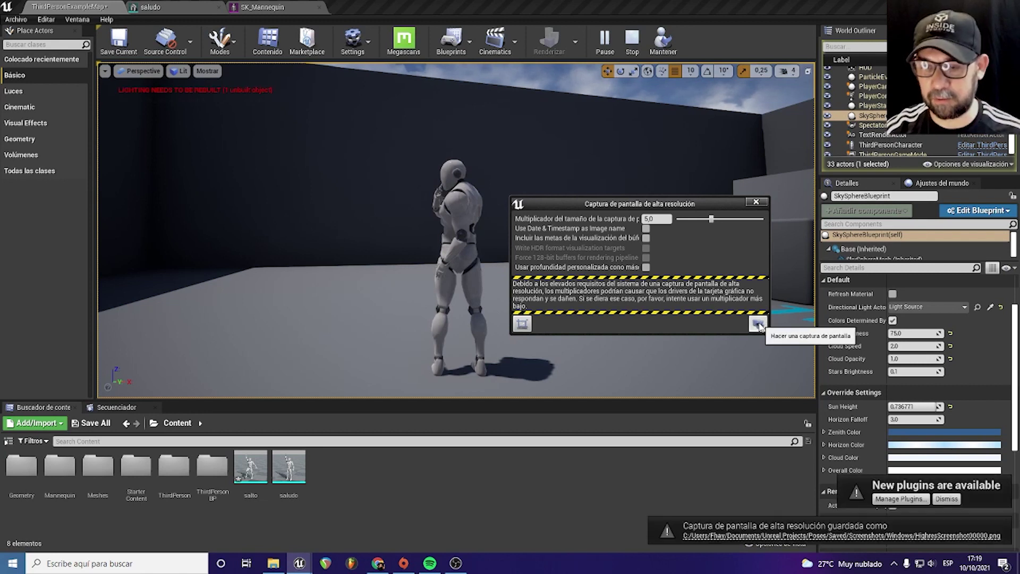
{"action": "left_click", "coordinate": [745, 536]}
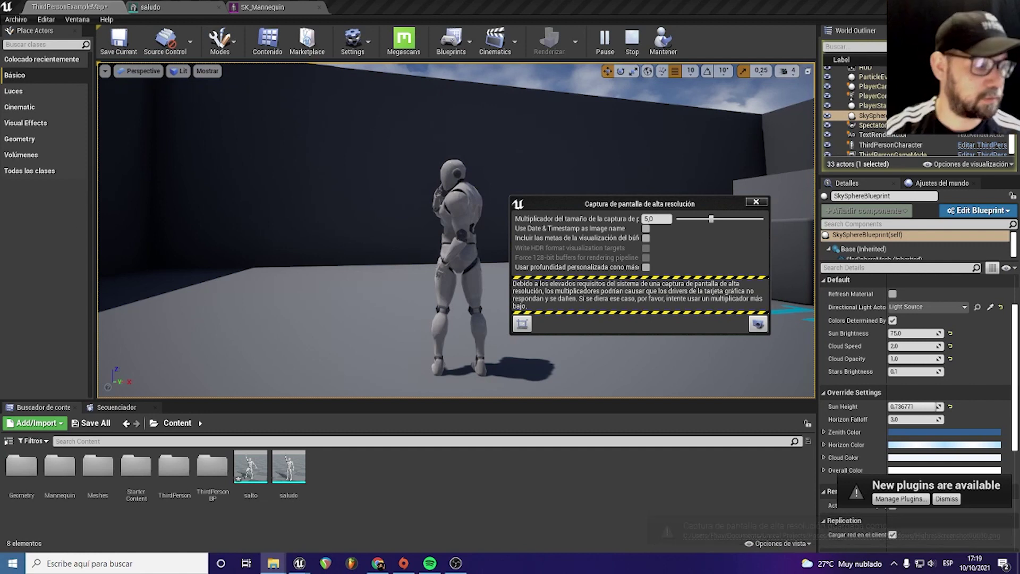
- Open HighresScreenshot00000.png from the Explorer window in Windows Photos
{"action": "left_click_drag", "start_coordinate": [213, 23], "coordinate": [388, 65]}
{"action": "left_click", "coordinate": [381, 214]}
{"action": "double_click", "coordinate": [380, 214]}
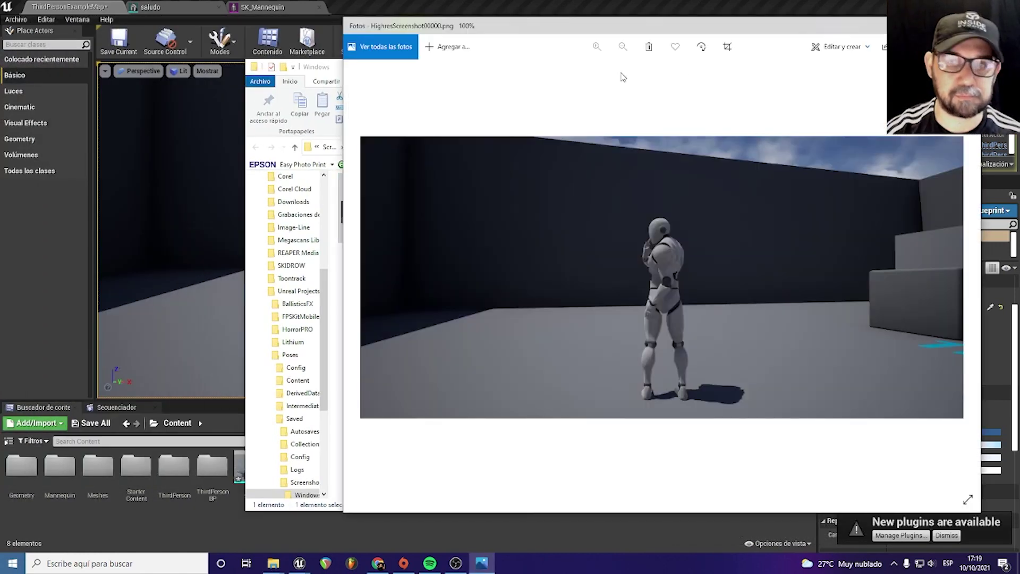